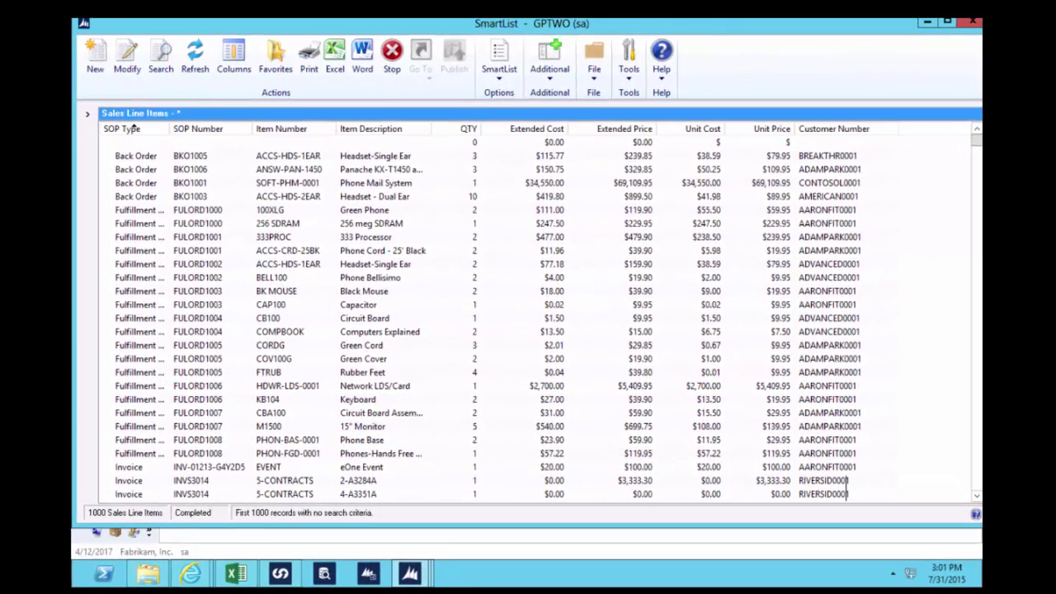
# Step: Minimize the SmartList window showing Sales Line Items and bring up the Payables Transaction Entry window
pyautogui.click(225, 224)
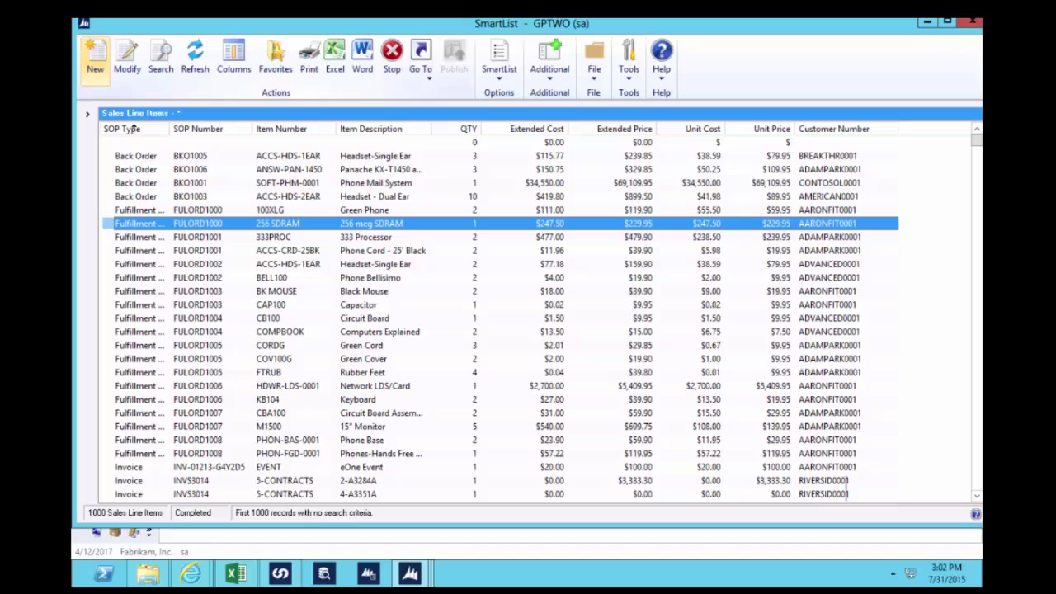
pyautogui.click(926, 26)
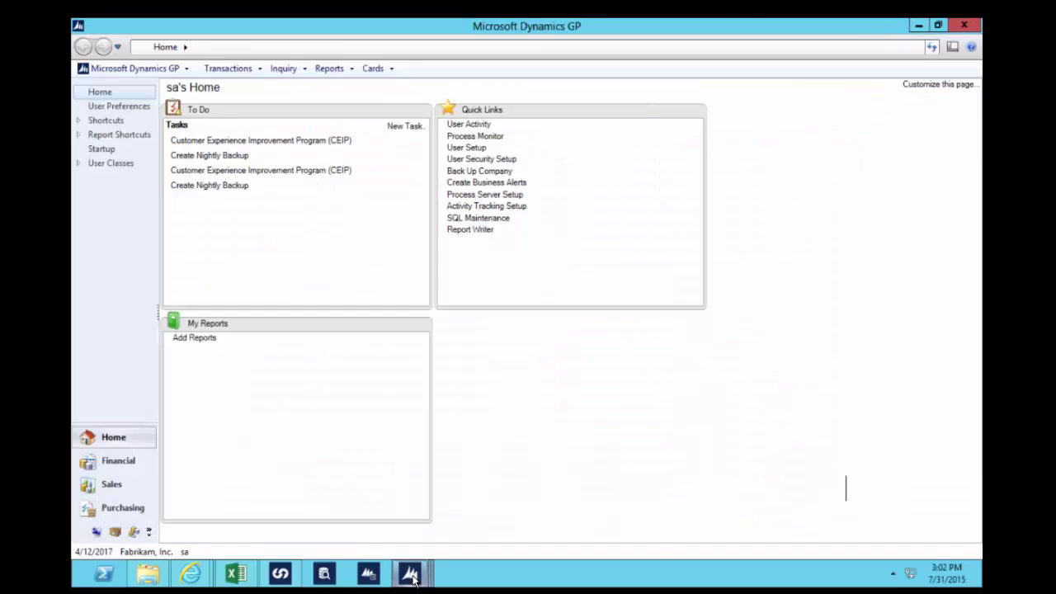
pyautogui.moveTo(410, 574)
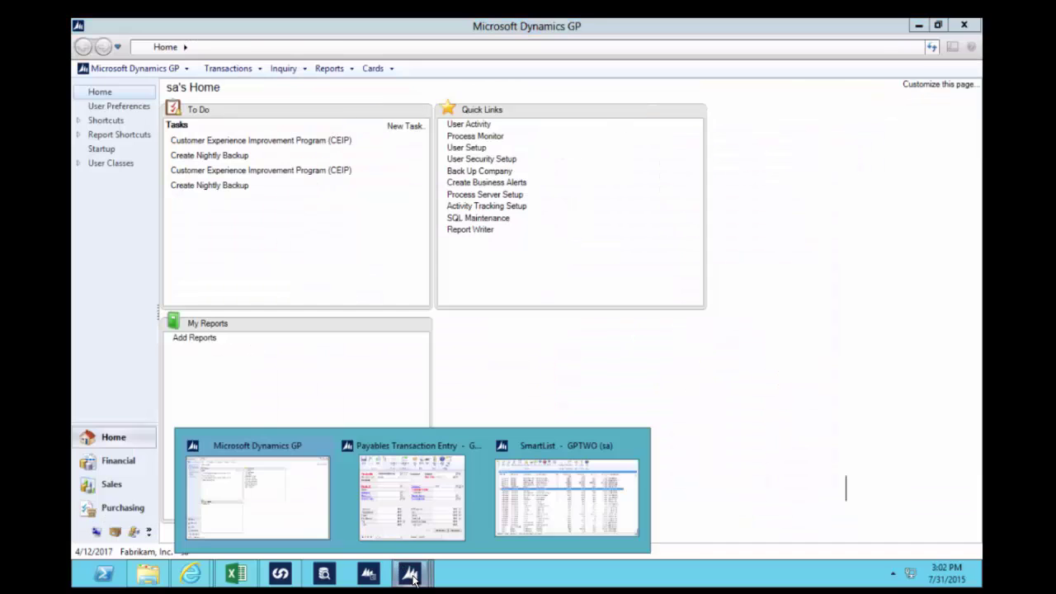
pyautogui.click(432, 512)
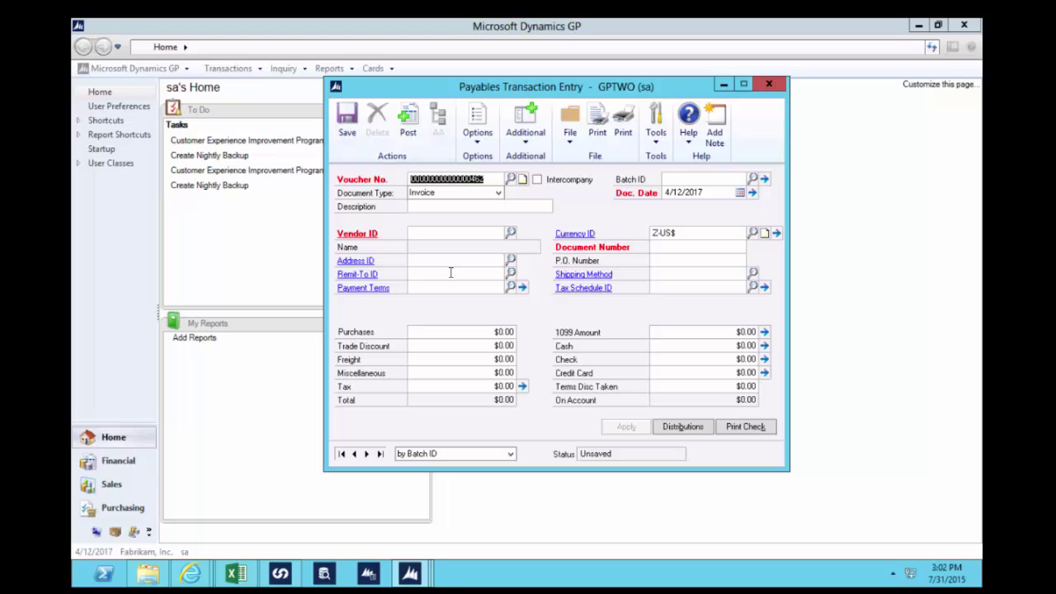
# Step: Open Table Finder for the Payables Transaction Entry window and reposition it
pyautogui.click(655, 147)
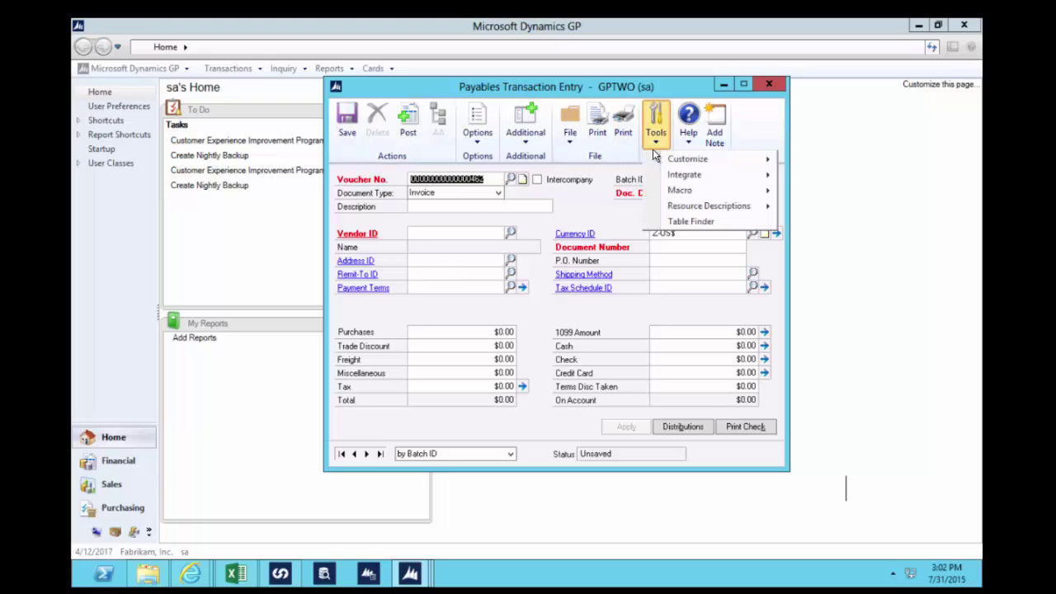
pyautogui.click(691, 222)
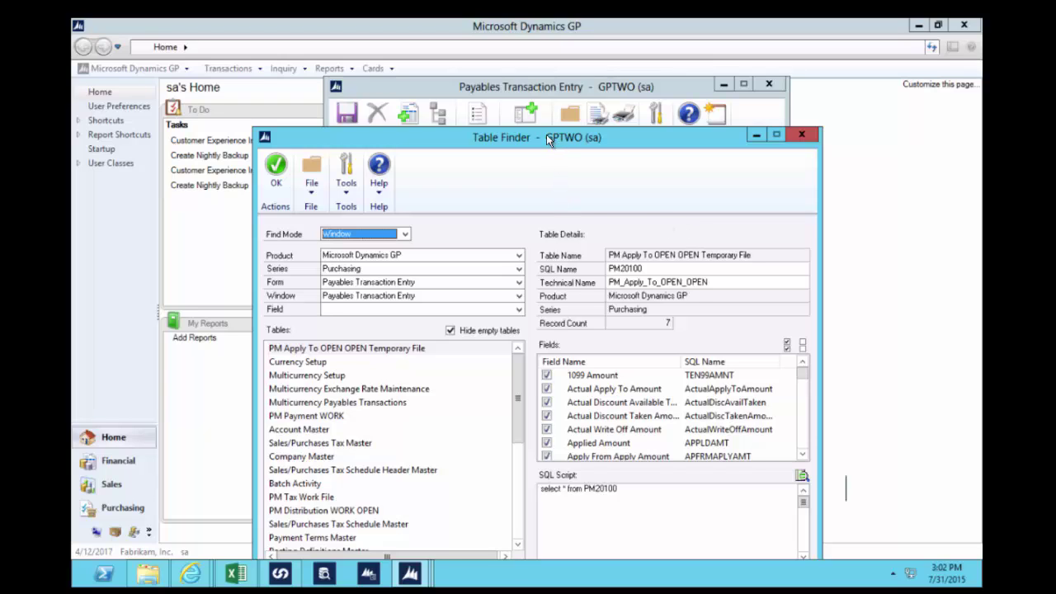
pyautogui.moveTo(546, 135); pyautogui.dragTo(527, 109)
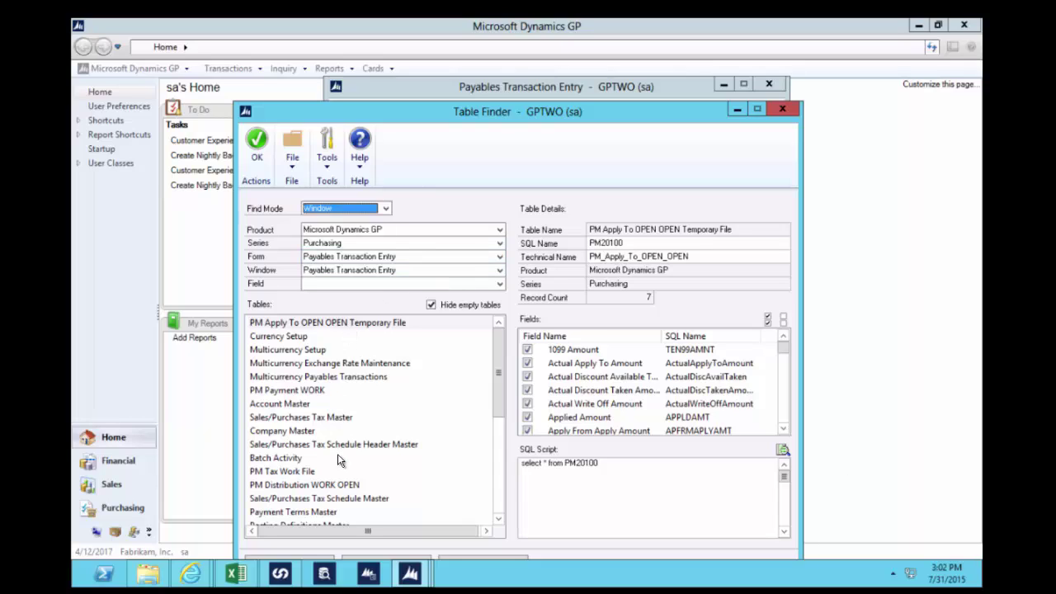
# Step: Filter the tables by the Document Number field and select the PM Transaction OPEN File table
pyautogui.click(500, 283)
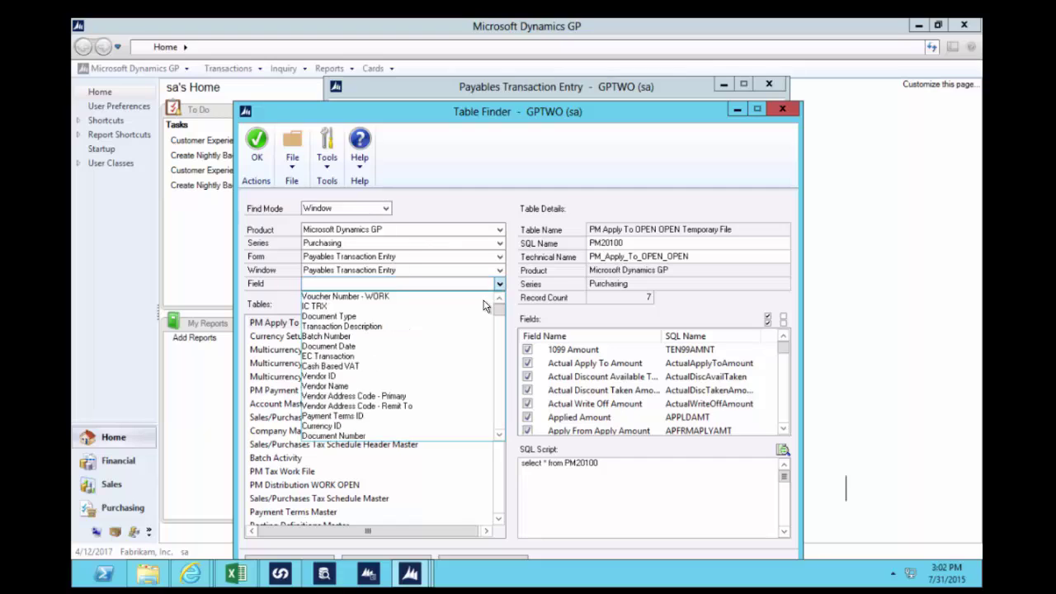
pyautogui.click(404, 436)
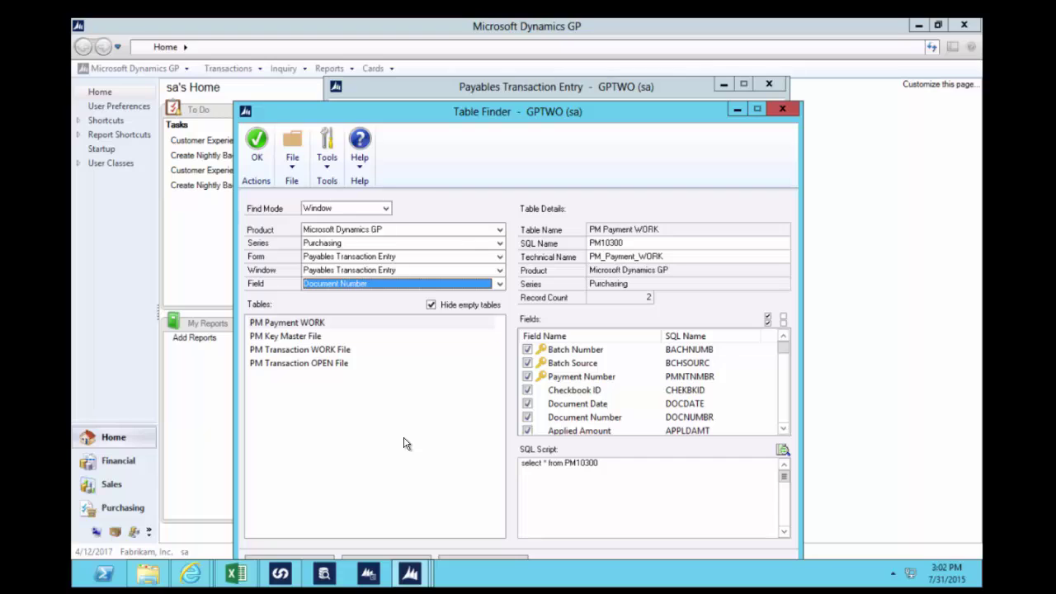
pyautogui.click(327, 370)
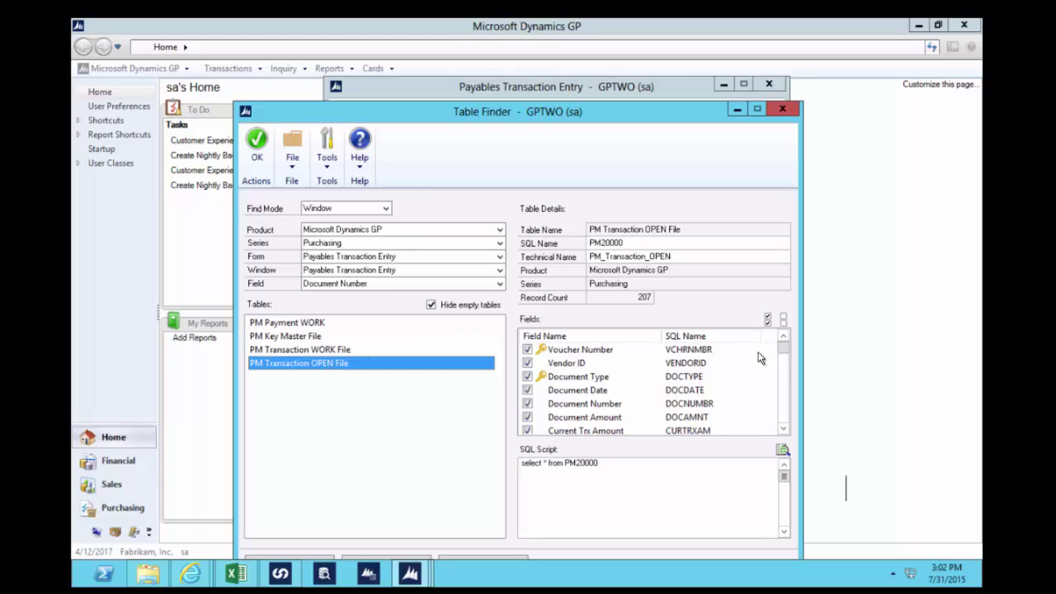
# Step: Exclude the Document Type, Batch Source, Discount Date and Purchase Order Number fields from the PM Transaction OPEN File selection
pyautogui.moveTo(783, 355)
pyautogui.mouseDown()
pyautogui.moveTo(783, 424)
pyautogui.moveTo(783, 339)
pyautogui.mouseUp()
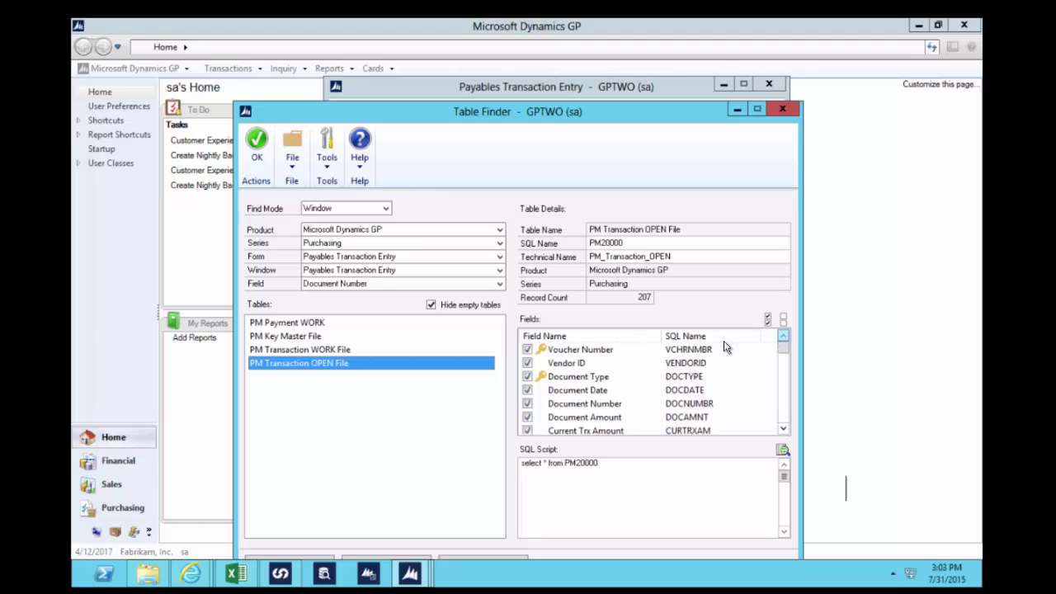
pyautogui.click(527, 376)
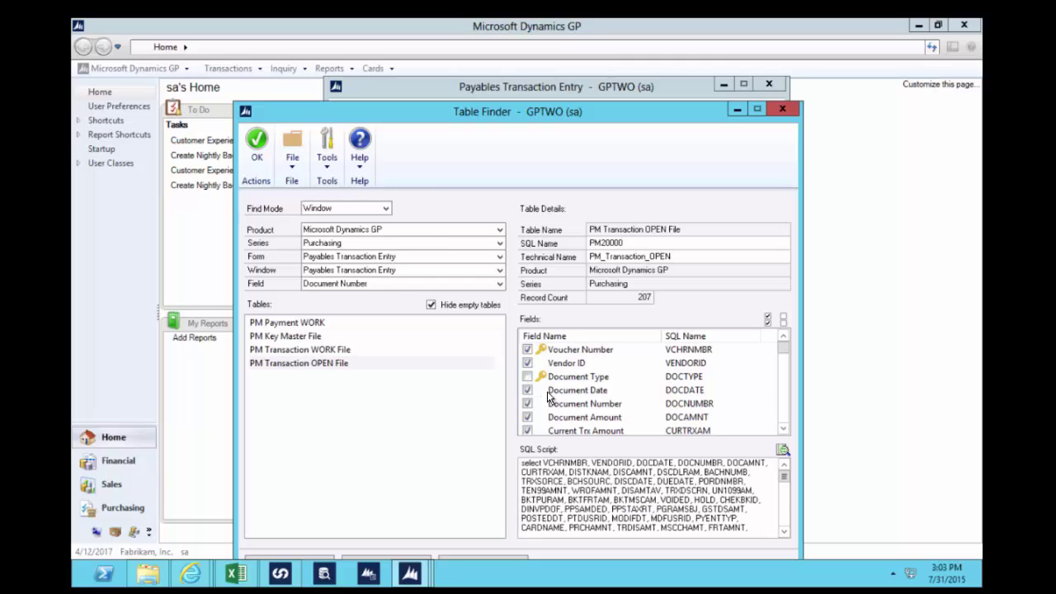
pyautogui.scroll(-4, 777, 398)
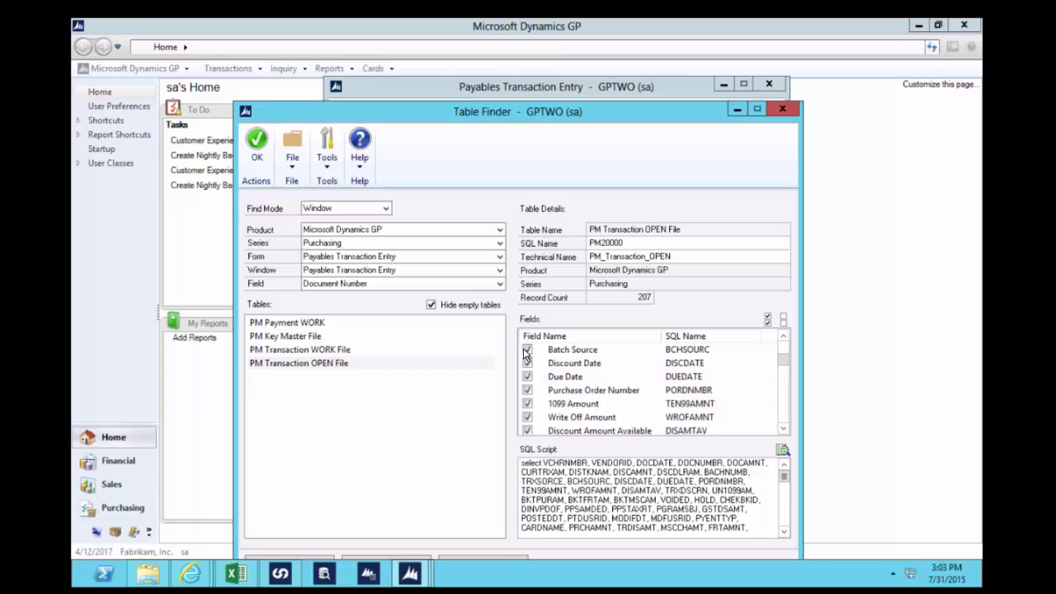
pyautogui.click(527, 351)
pyautogui.click(527, 363)
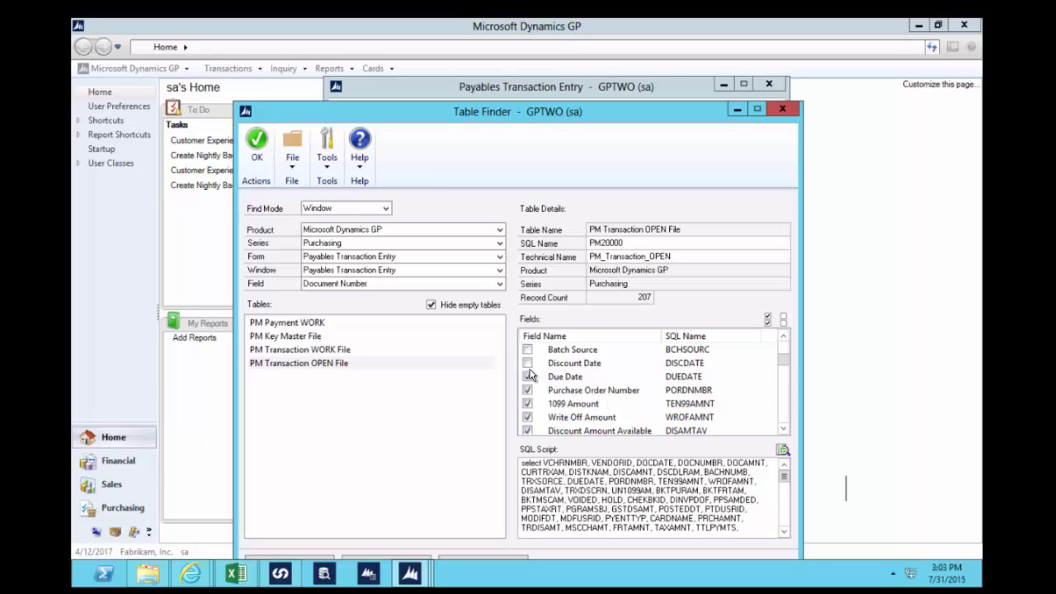
pyautogui.click(528, 390)
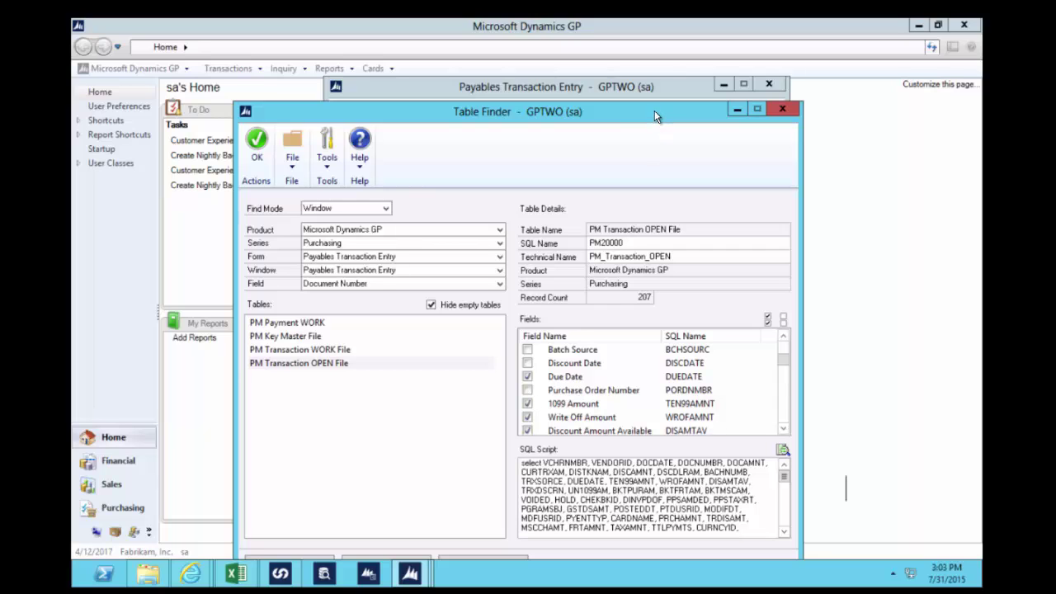
# Step: Create a SmartList from the selected table with the ID PAY TRX and the name Payables Trx
pyautogui.moveTo(654, 111); pyautogui.dragTo(649, 52)
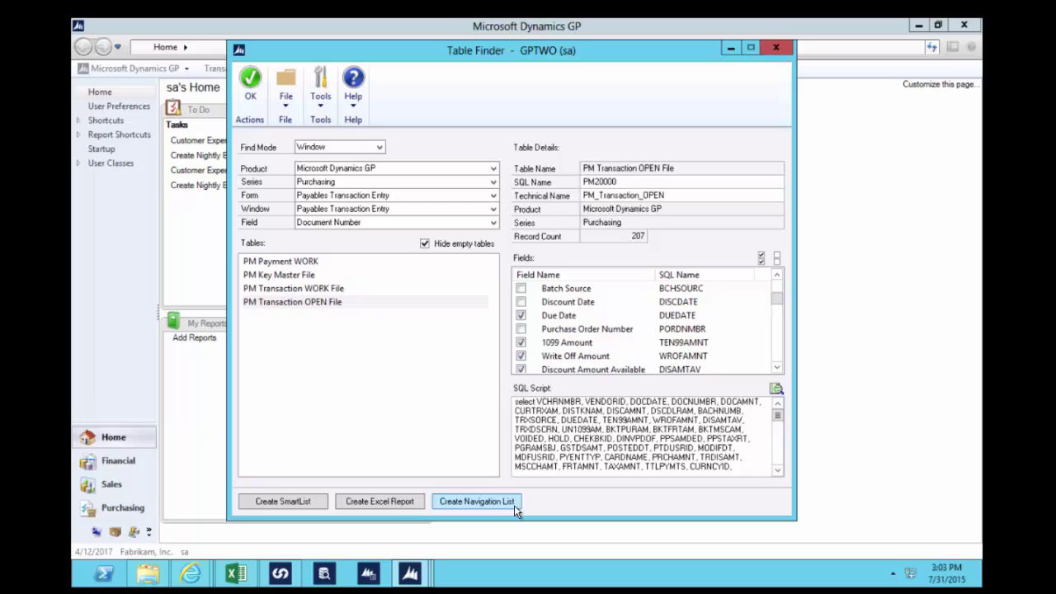
pyautogui.click(284, 504)
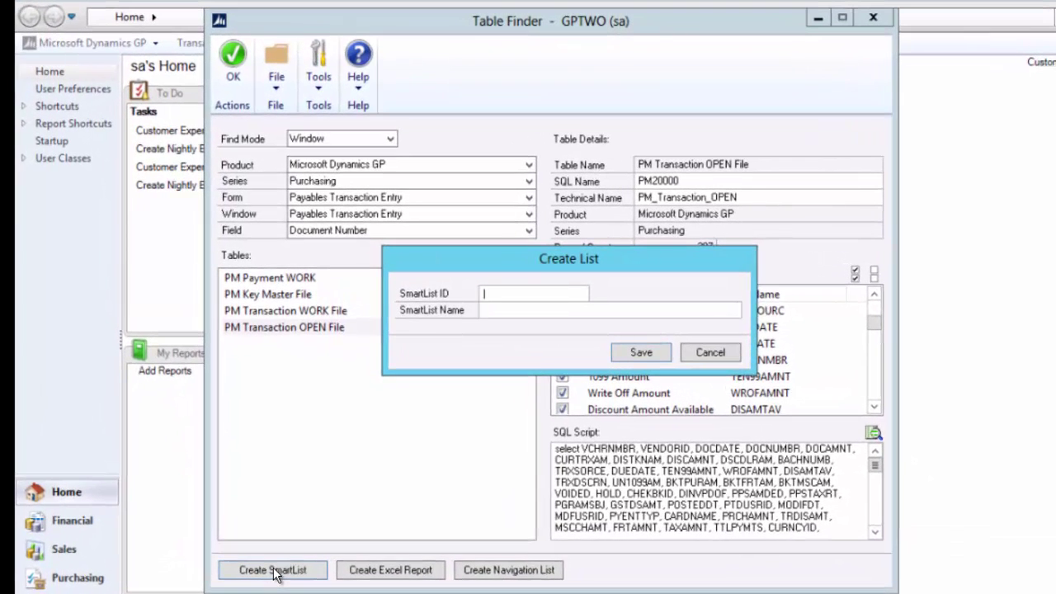
pyautogui.write('PAY TRX')
pyautogui.press('Tab')
pyautogui.write('Payables T')
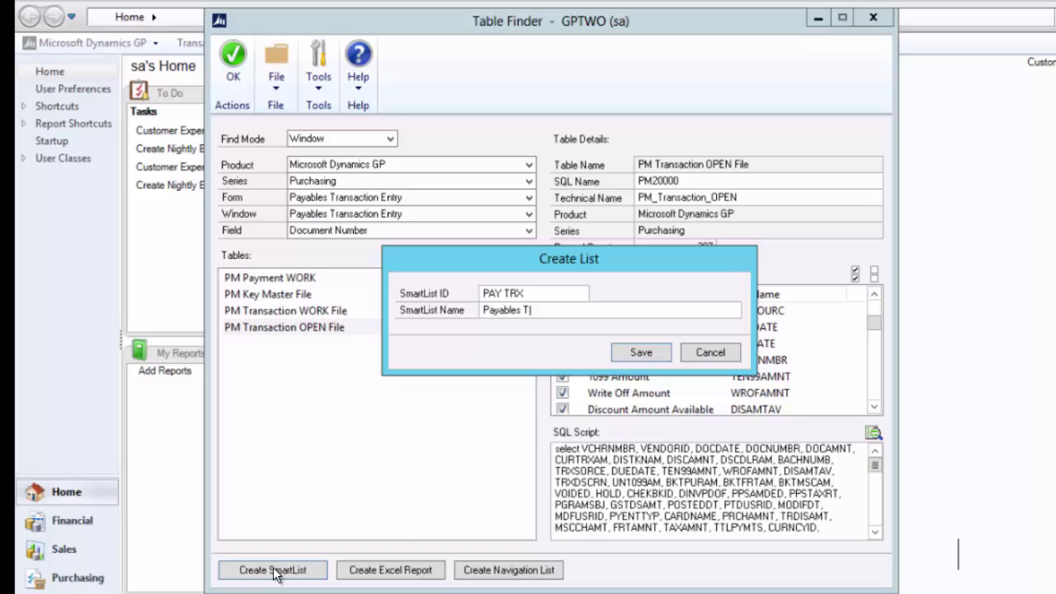
pyautogui.write('rx')
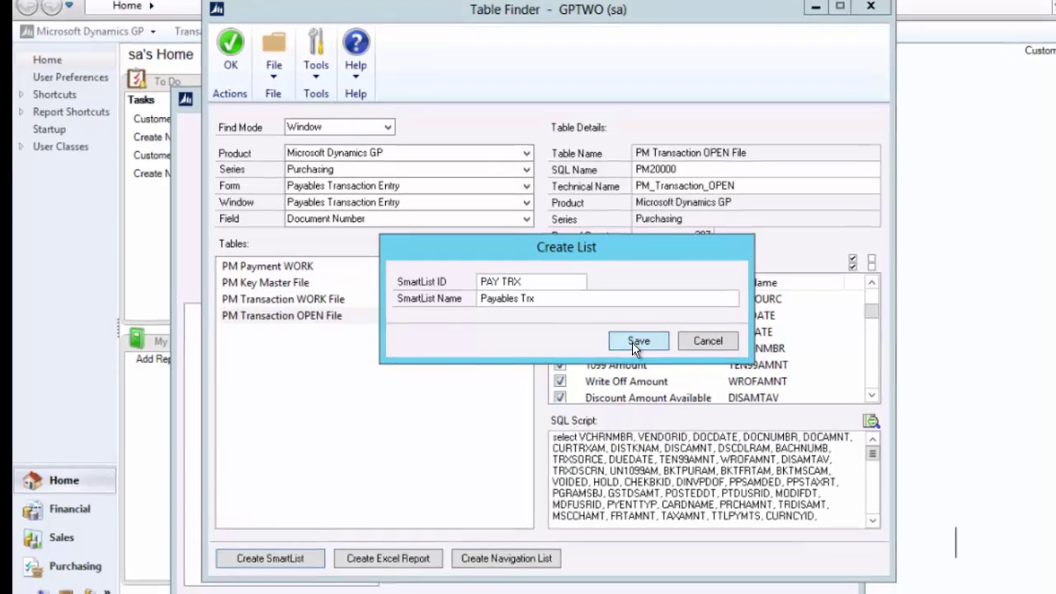
pyautogui.click(634, 353)
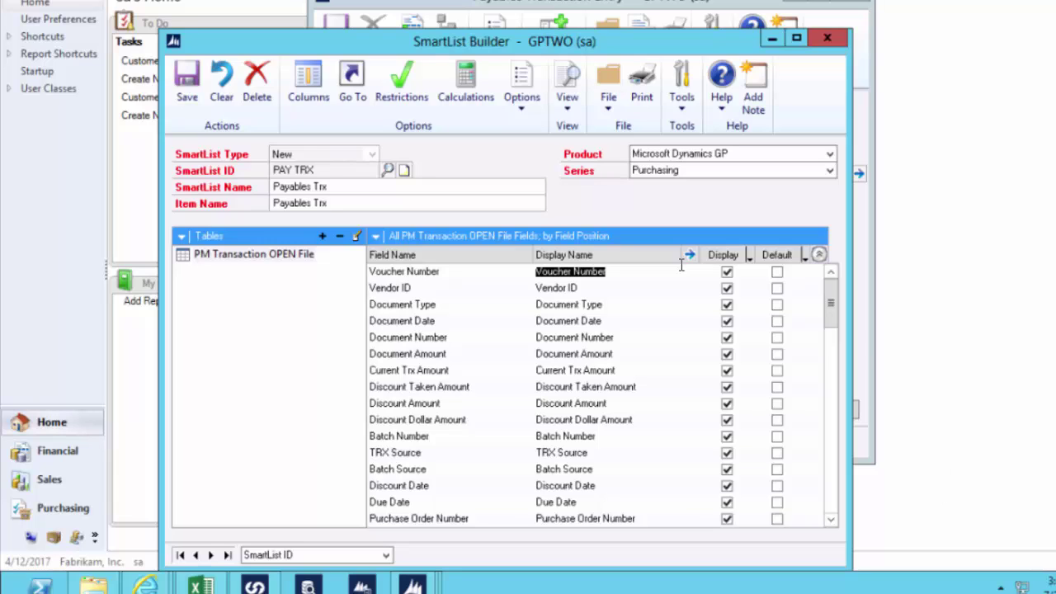
# Step: Set the display name of Voucher Number to "PM Number" and of Vendor ID to "Creditor"
pyautogui.write('PM')
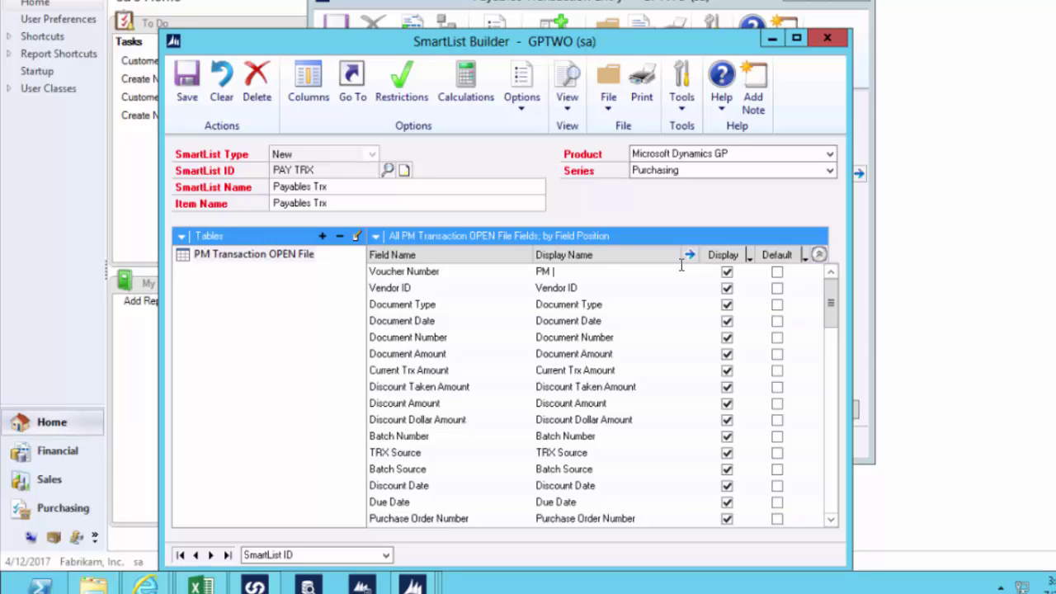
pyautogui.write(' Number')
pyautogui.press('Tab')
pyautogui.click(565, 290)
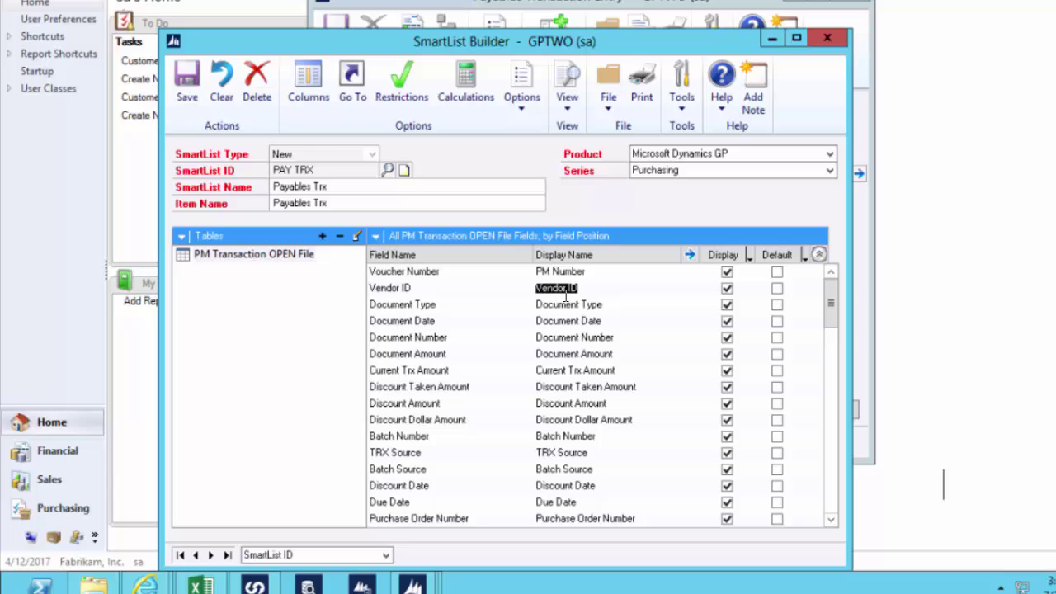
pyautogui.write('Creditor')
pyautogui.press('Tab')
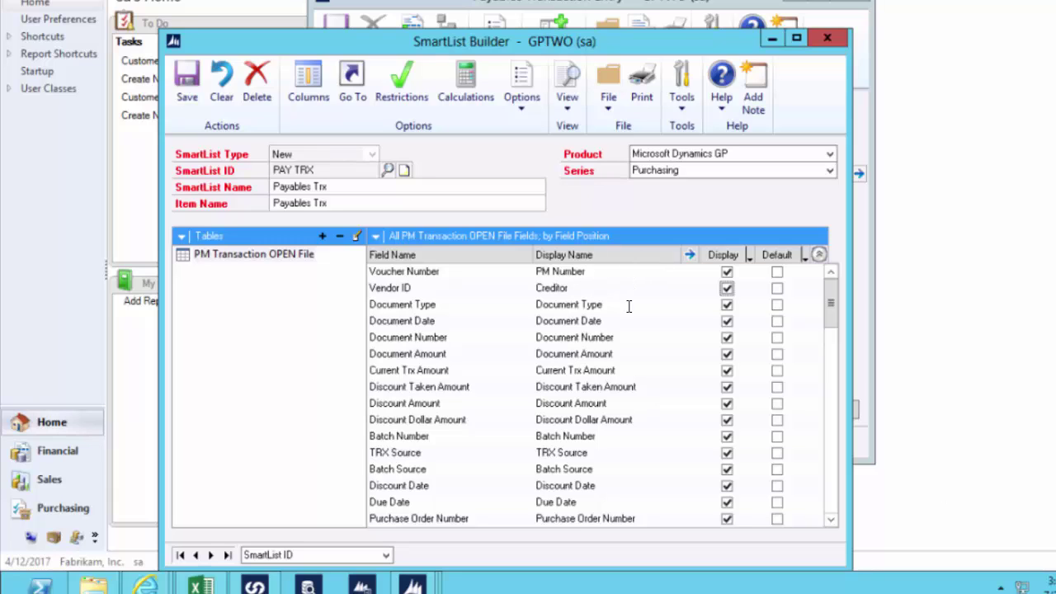
# Step: Examine the display, decimal places and negative values options of the Current Trx Amount field
pyautogui.click(616, 373)
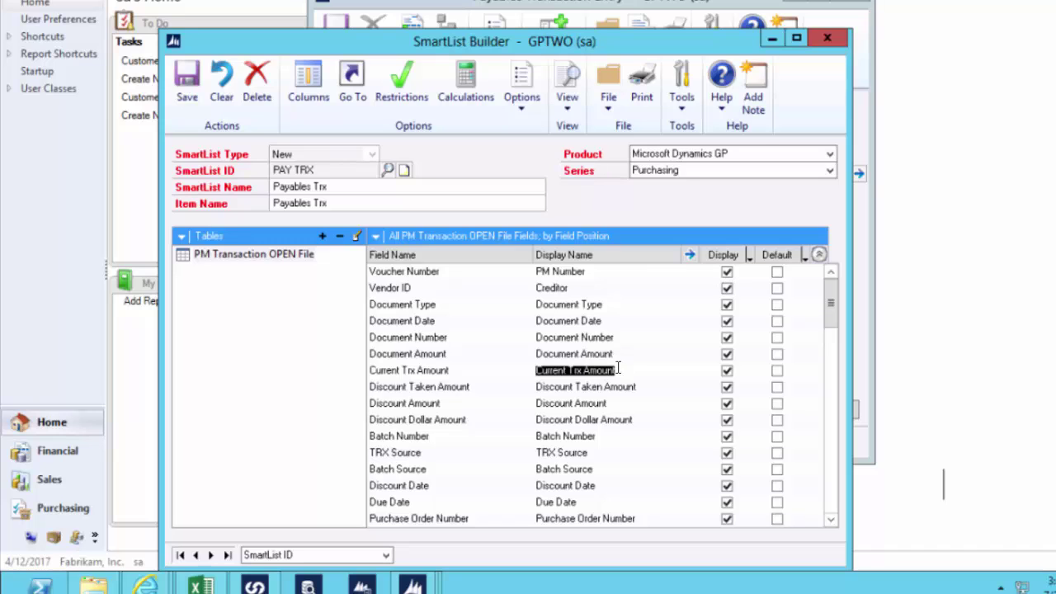
pyautogui.click(689, 255)
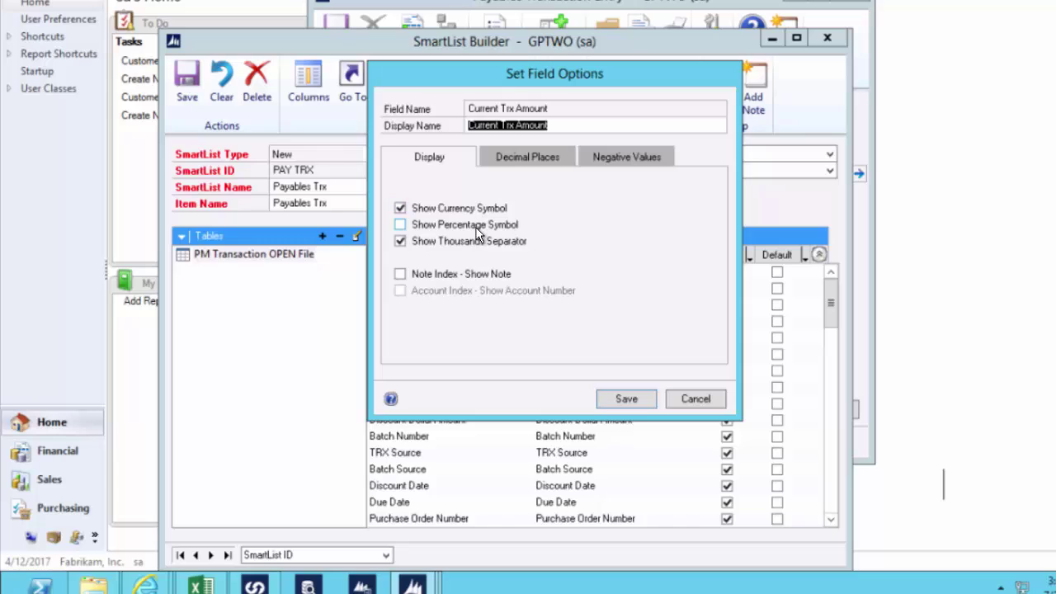
pyautogui.click(520, 165)
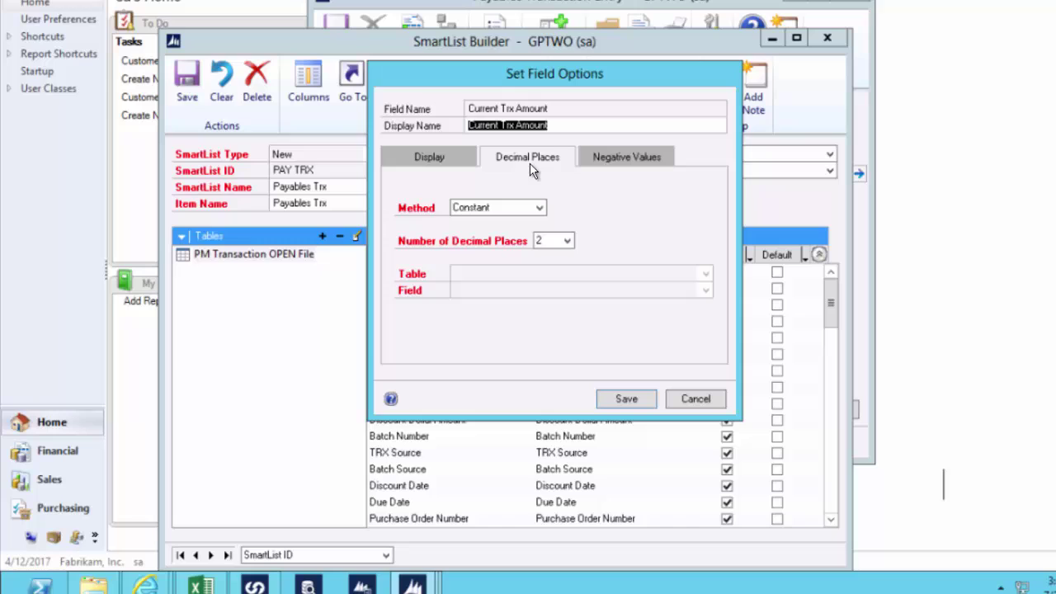
pyautogui.click(626, 158)
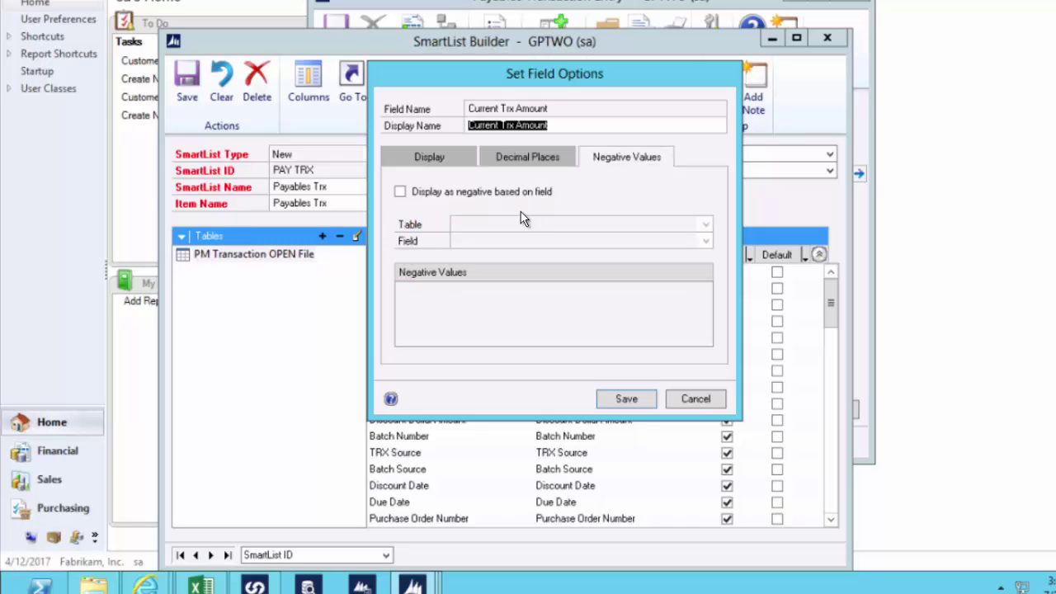
pyautogui.click(693, 399)
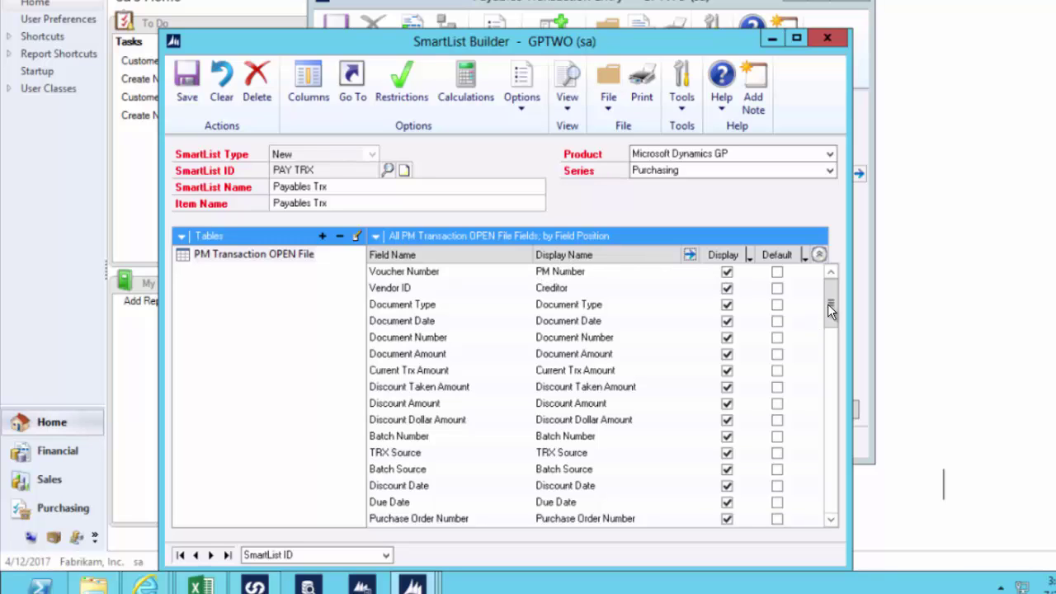
# Step: Examine the table source types and the products offered for adding a Microsoft Dynamics GP table, leaving without adding one
pyautogui.moveTo(828, 327); pyautogui.dragTo(821, 477)
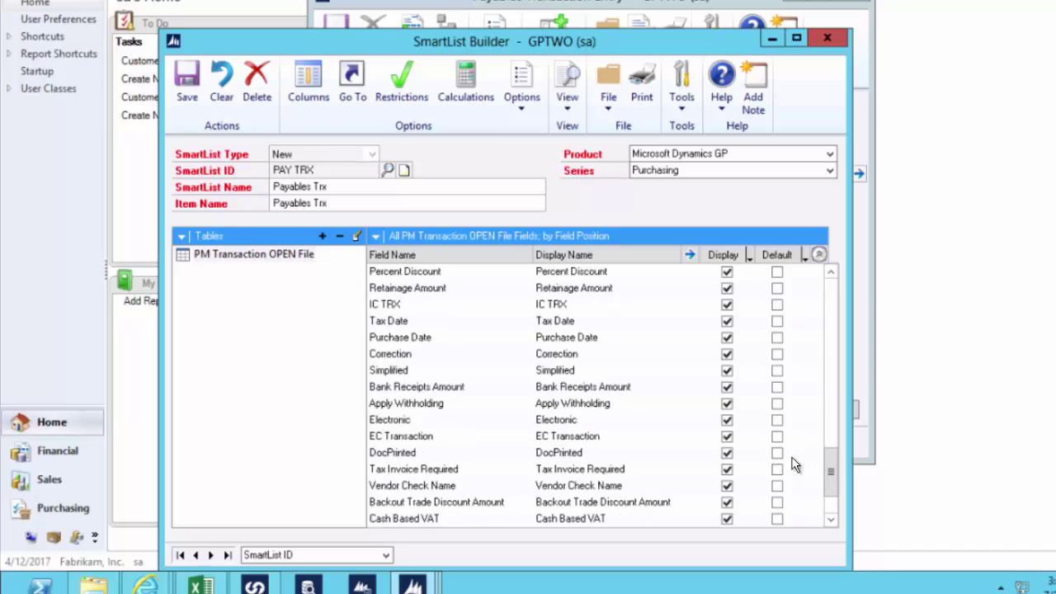
pyautogui.click(321, 236)
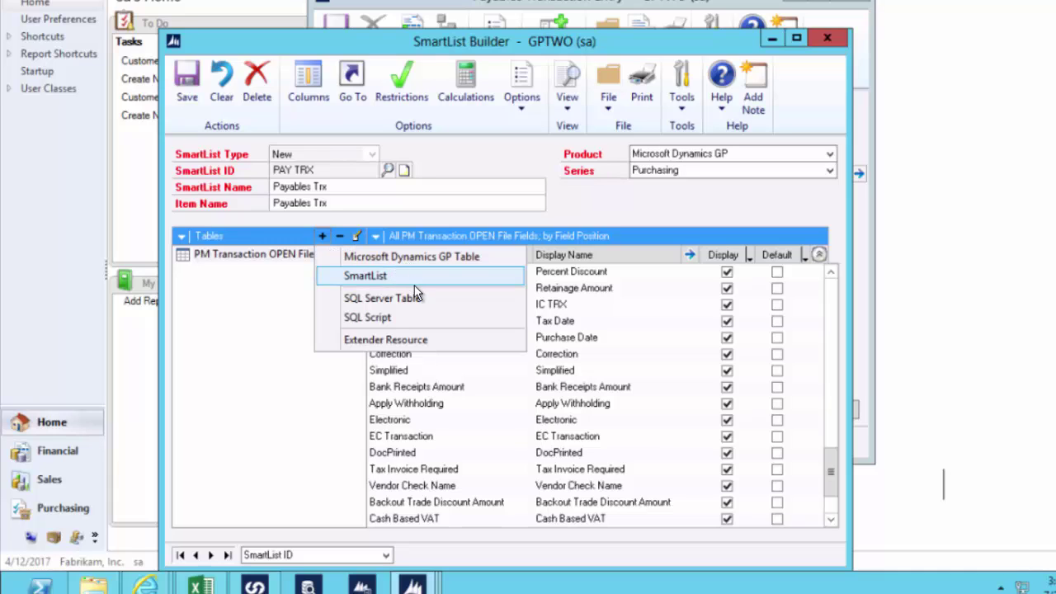
pyautogui.click(446, 254)
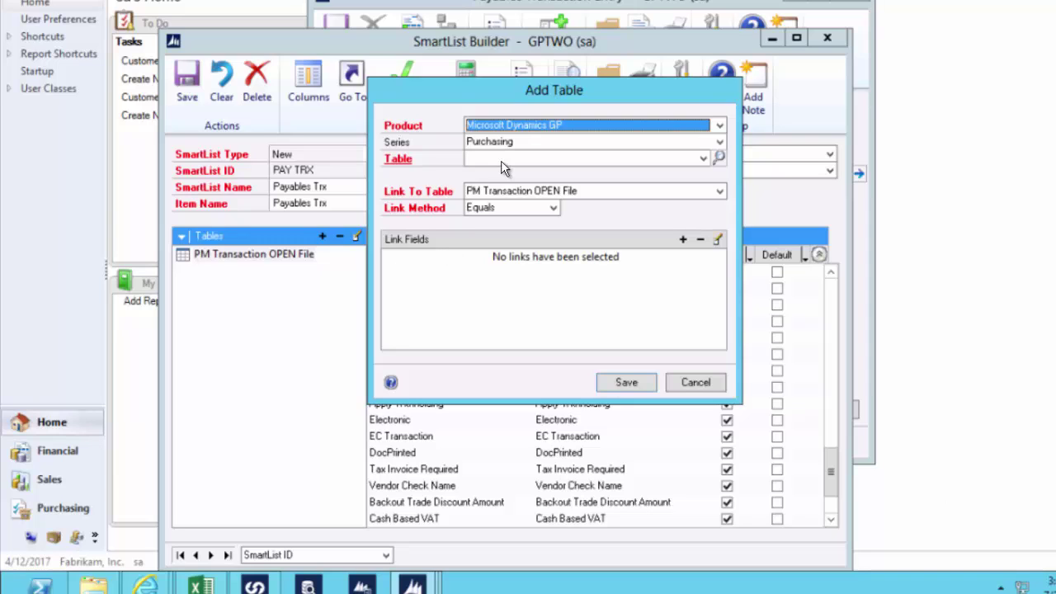
pyautogui.click(719, 125)
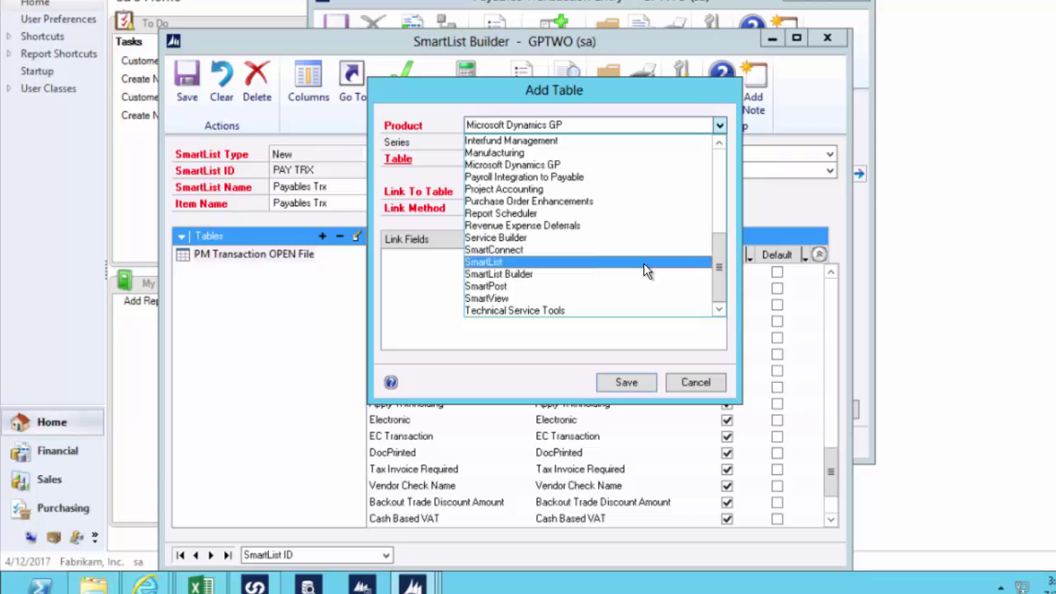
pyautogui.click(691, 90)
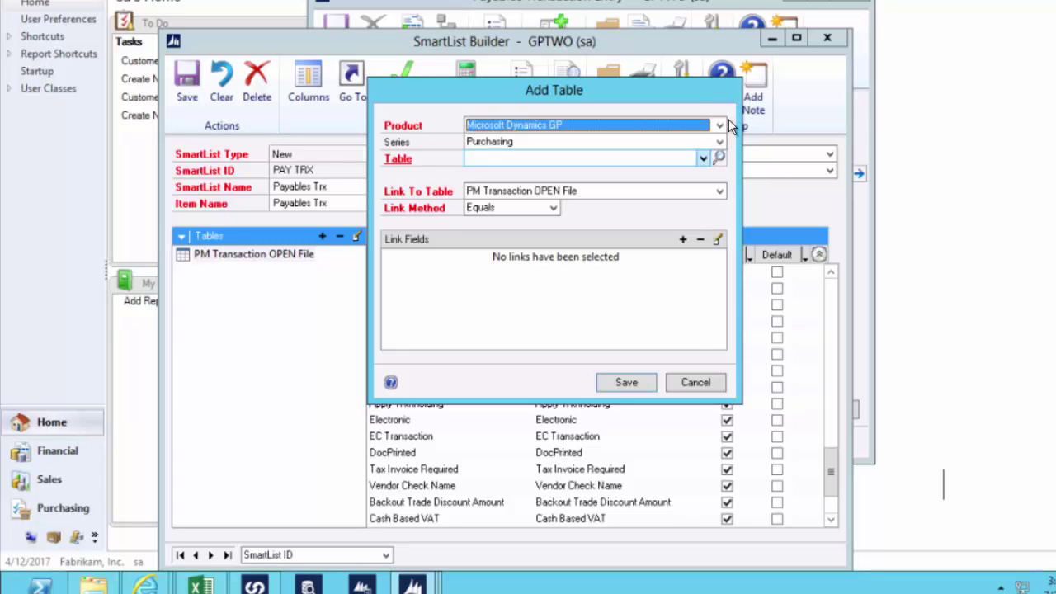
pyautogui.click(691, 382)
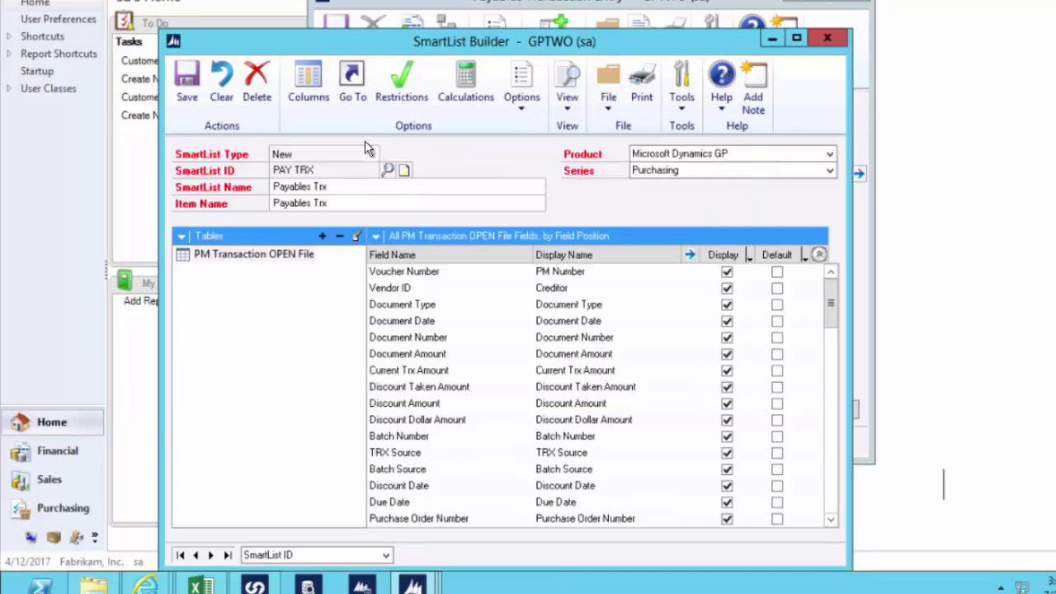
# Step: Load the SOP_LINE Sales Line Items SmartList and review its Item Master fields and default column ordering
pyautogui.click(391, 170)
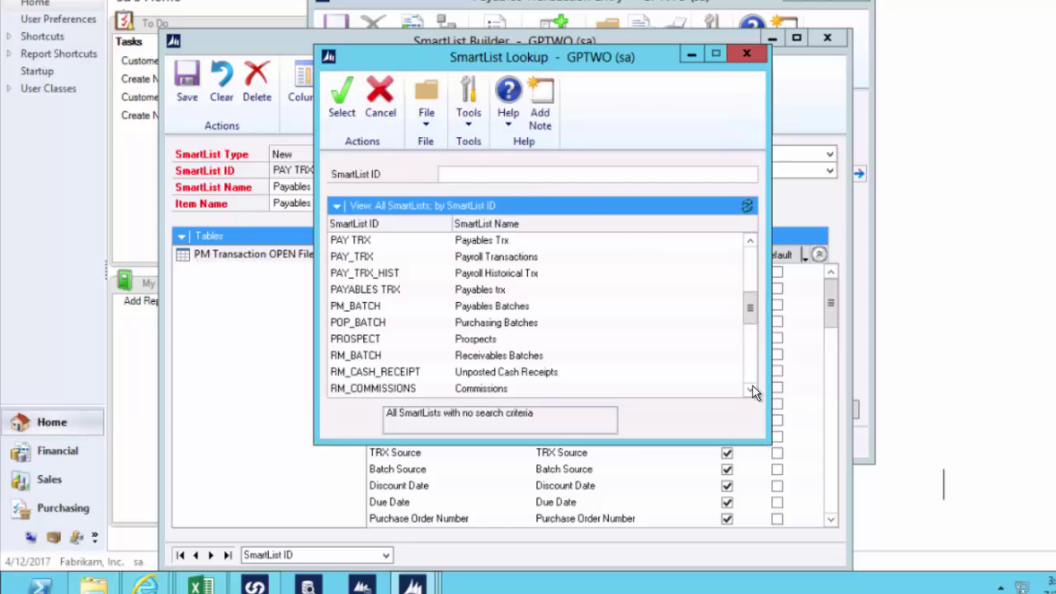
pyautogui.scroll(-3, 752, 389)
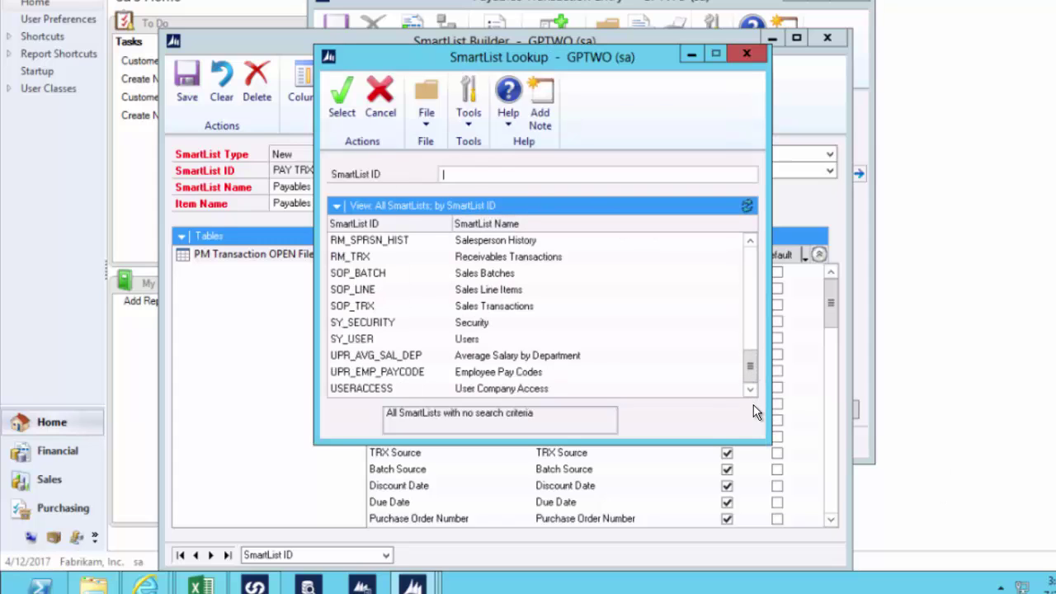
pyautogui.doubleClick(363, 289)
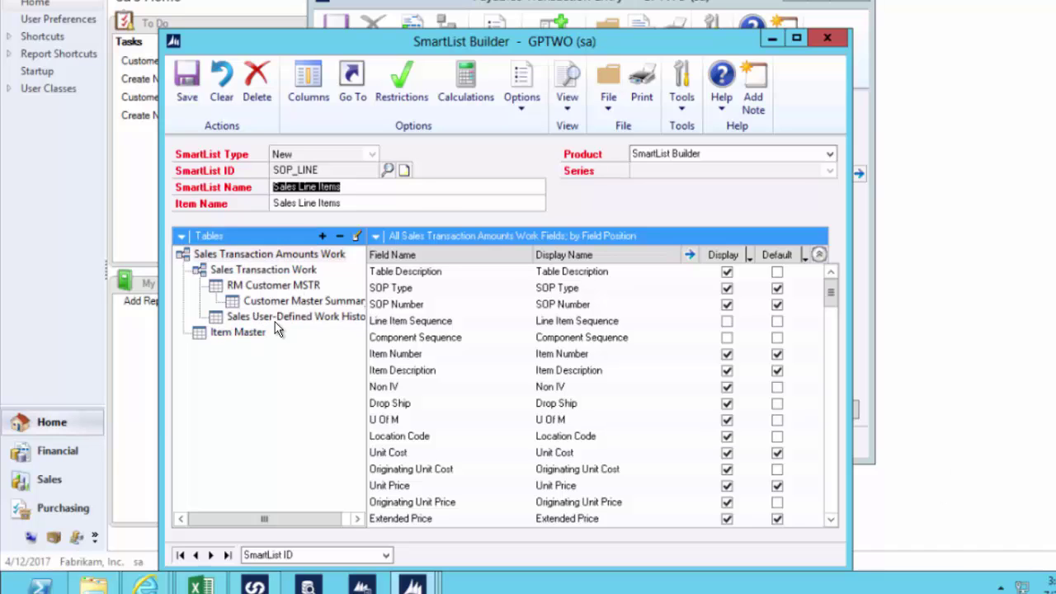
pyautogui.click(244, 332)
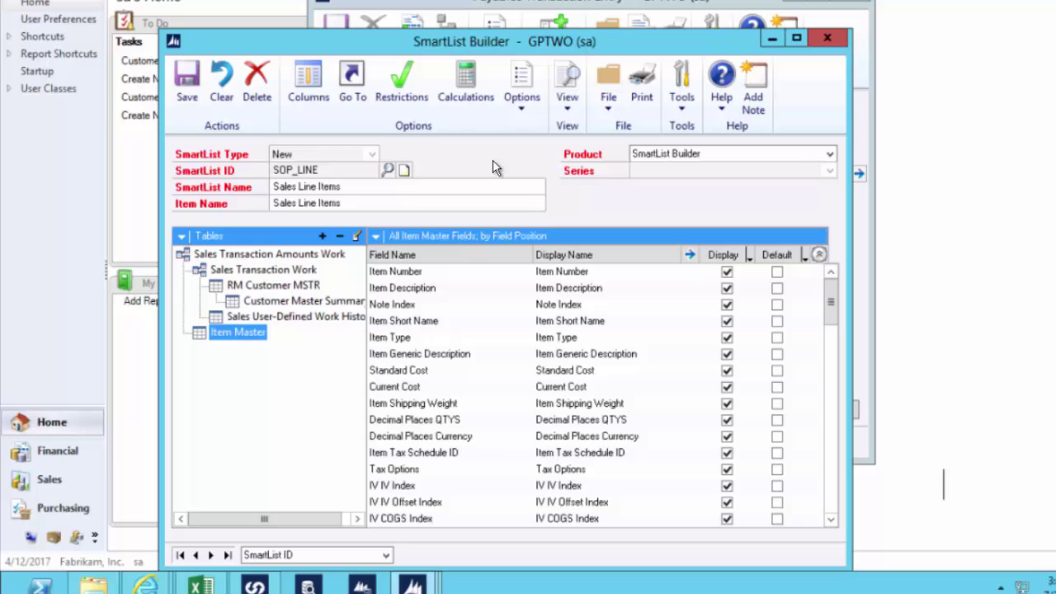
pyautogui.click(306, 80)
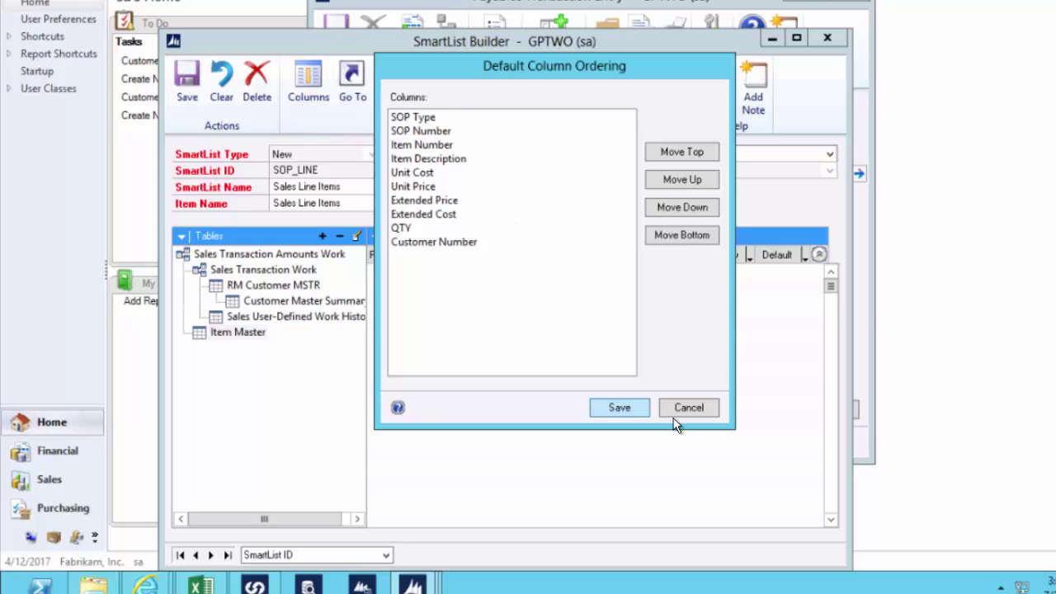
pyautogui.click(693, 407)
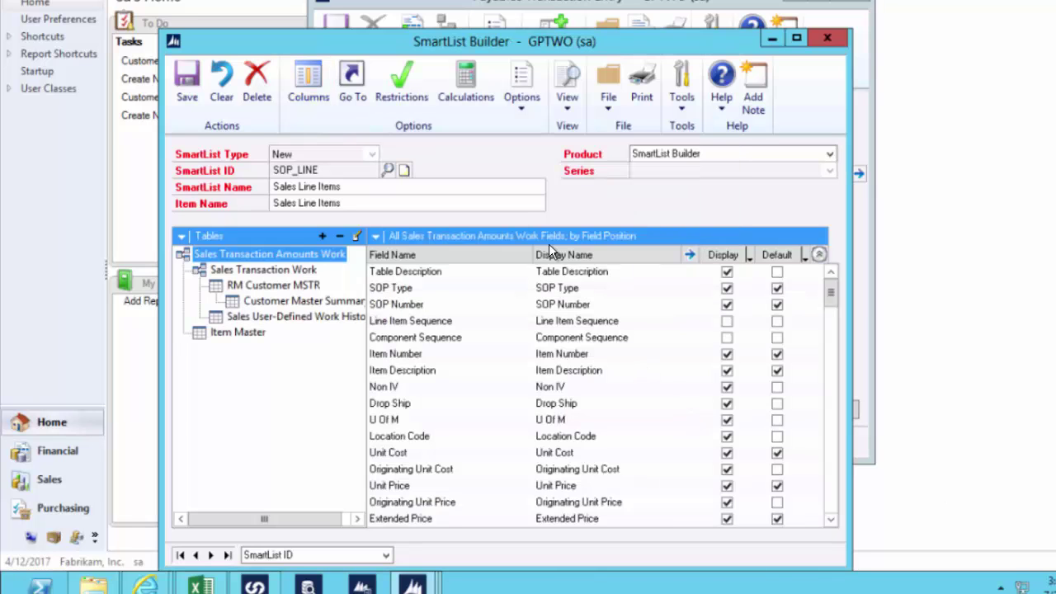
# Step: Examine the restriction types offered for the Sales Transaction Amounts Work table without adding a restriction
pyautogui.click(403, 98)
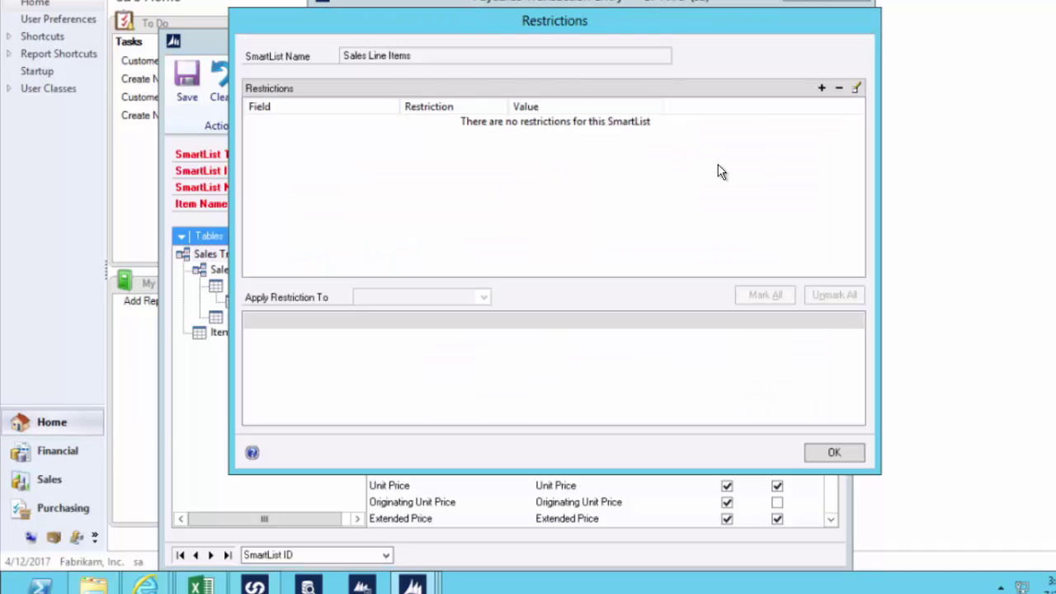
pyautogui.click(821, 87)
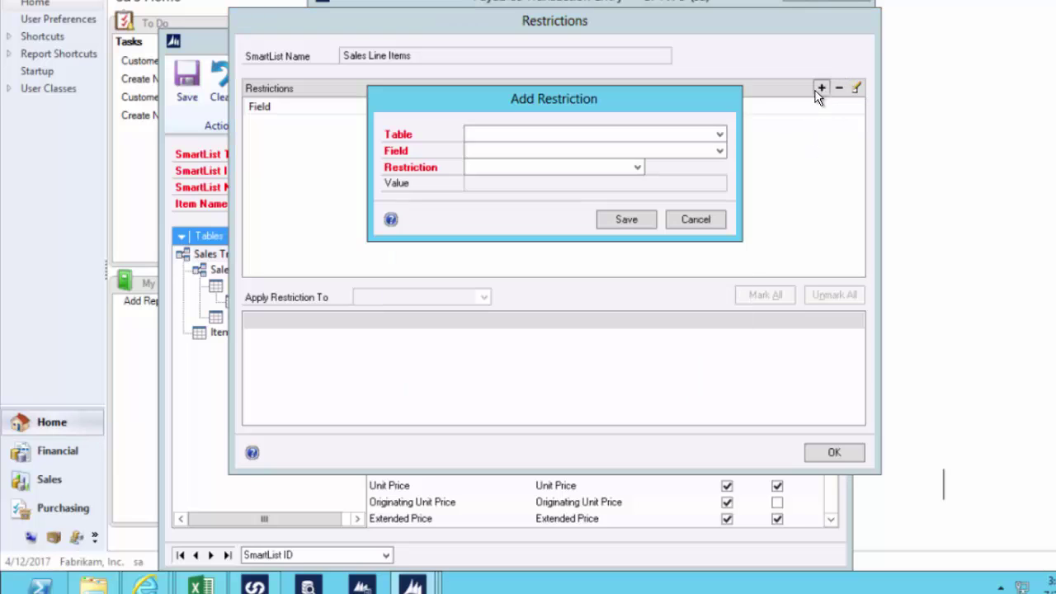
pyautogui.click(720, 135)
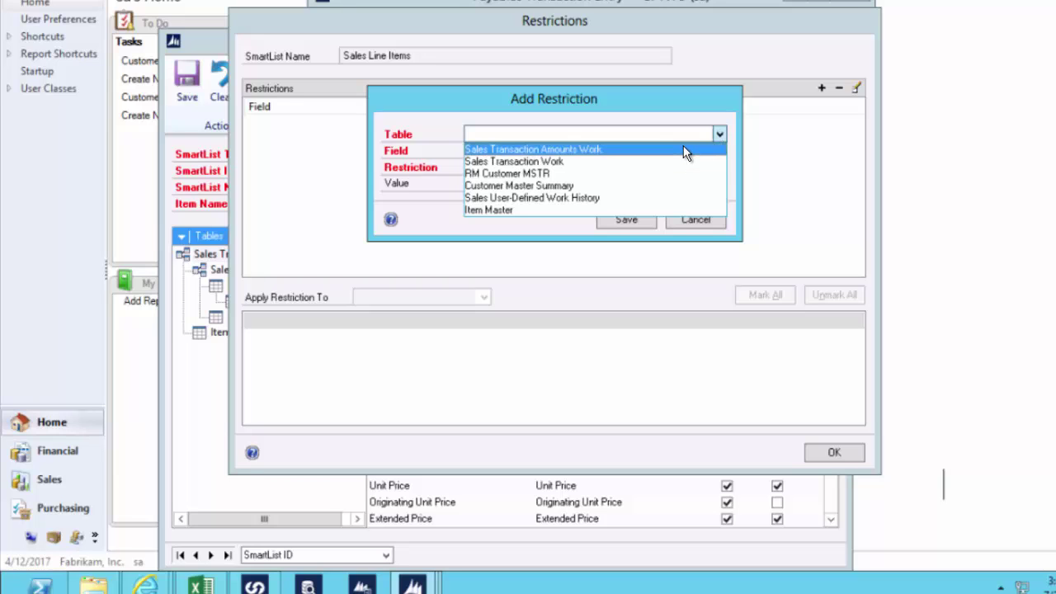
pyautogui.click(683, 148)
pyautogui.click(636, 167)
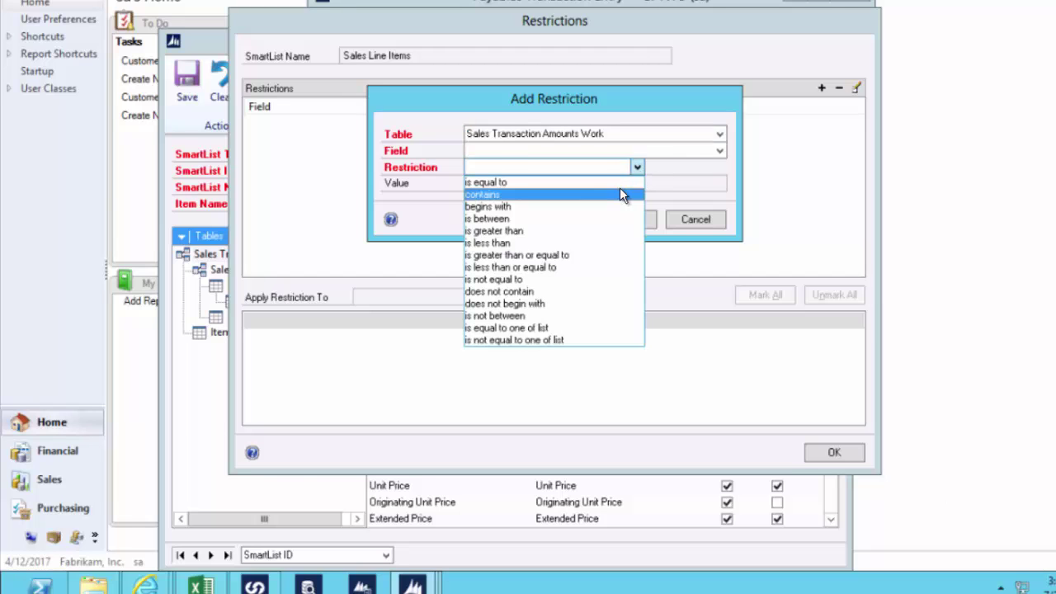
pyautogui.click(694, 222)
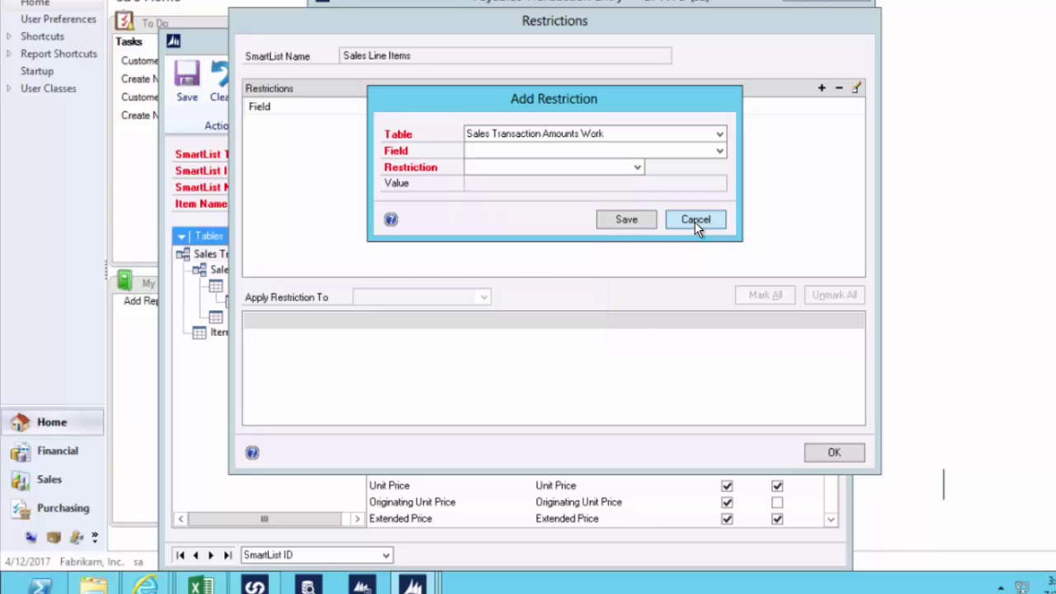
pyautogui.click(694, 220)
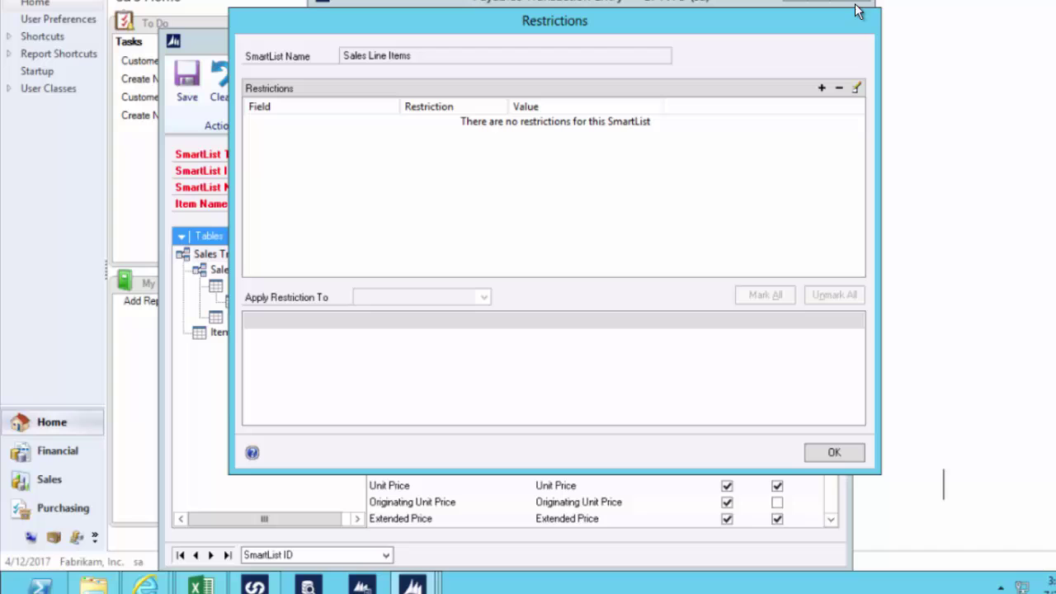
pyautogui.click(833, 453)
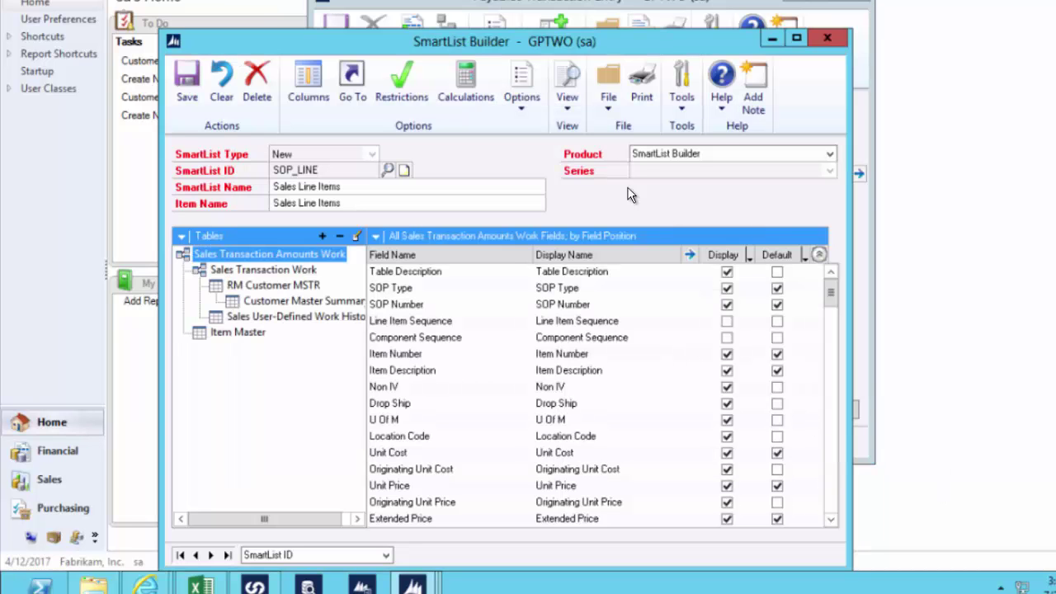
# Step: Start a new calculated field and insert Extended Price from Sales Transaction Amounts Work into its calculation
pyautogui.click(477, 104)
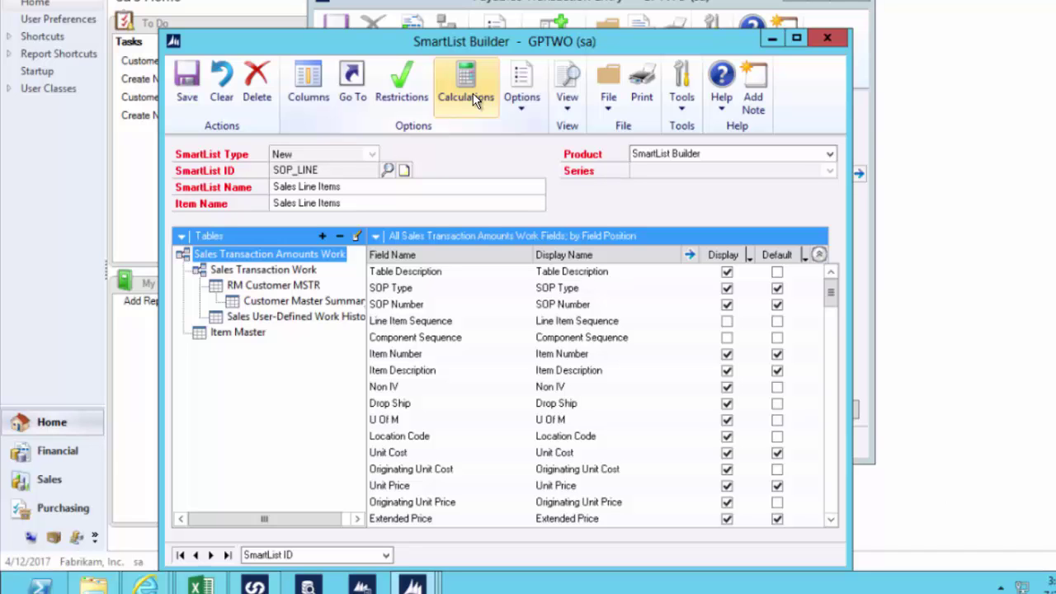
pyautogui.click(474, 98)
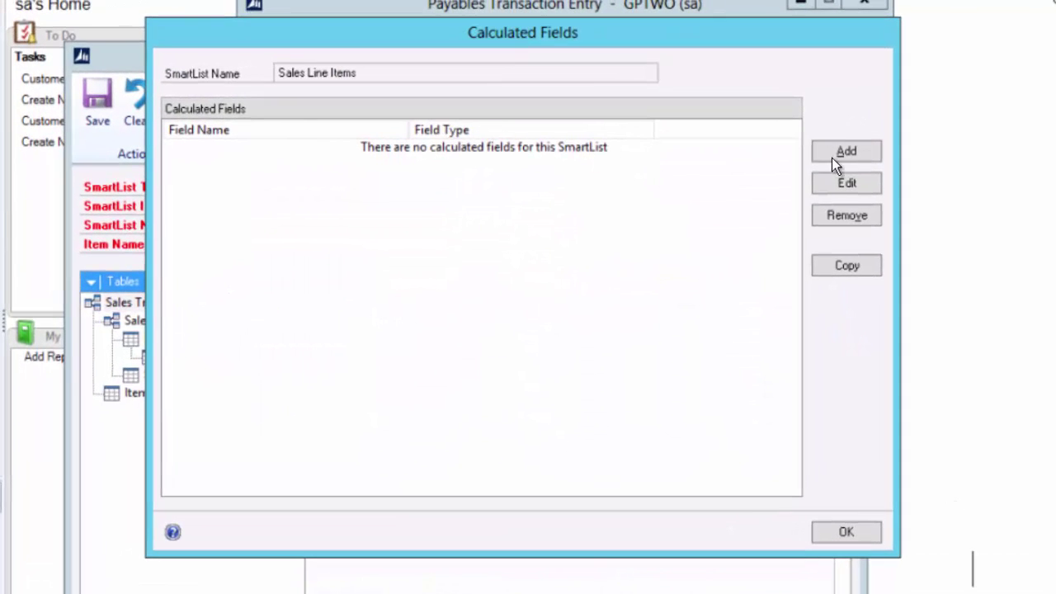
pyautogui.click(849, 157)
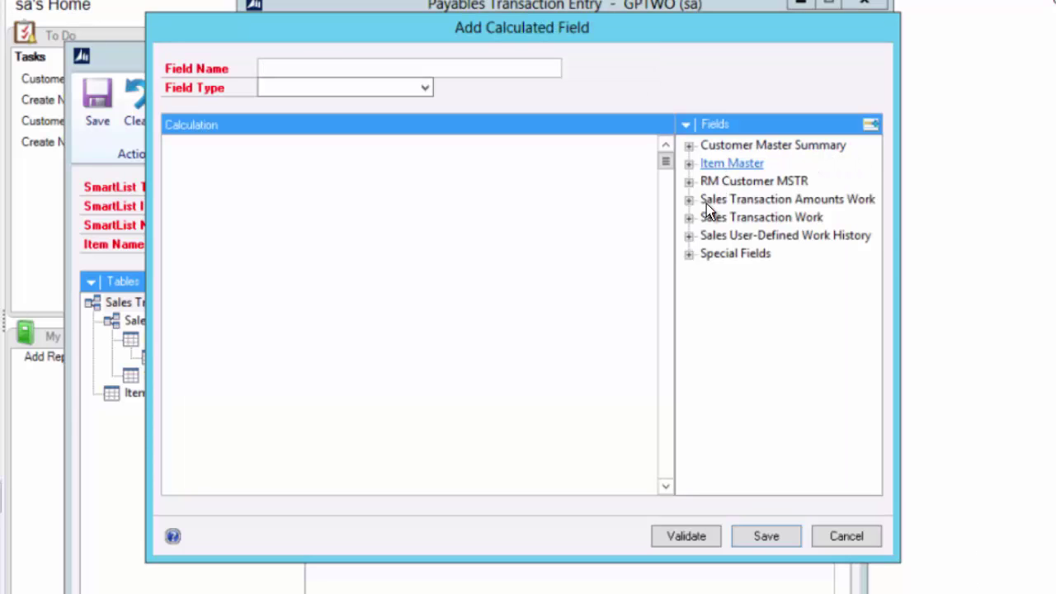
pyautogui.click(689, 217)
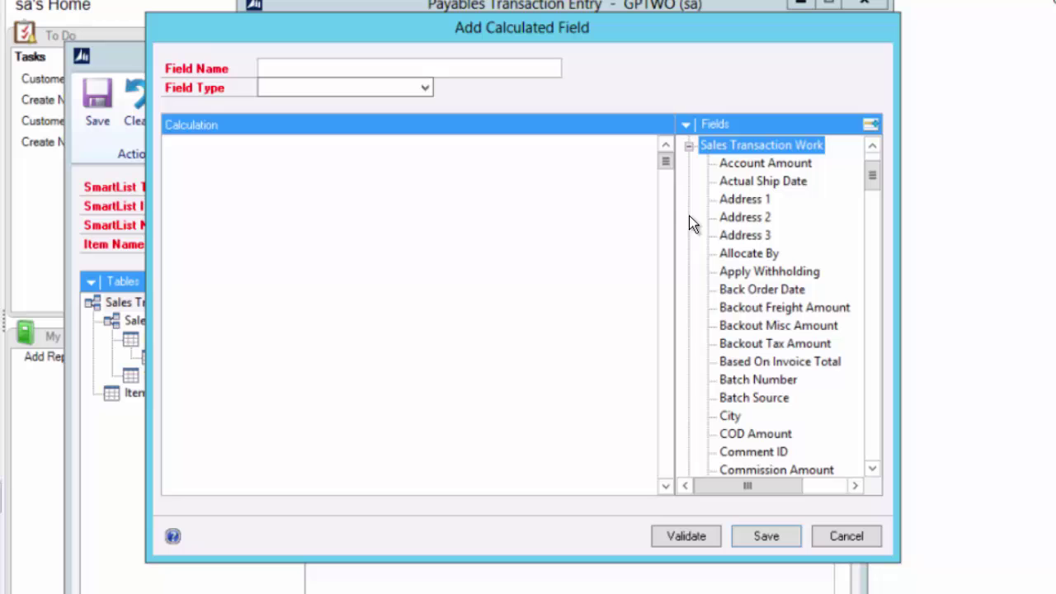
pyautogui.moveTo(873, 180); pyautogui.dragTo(863, 246)
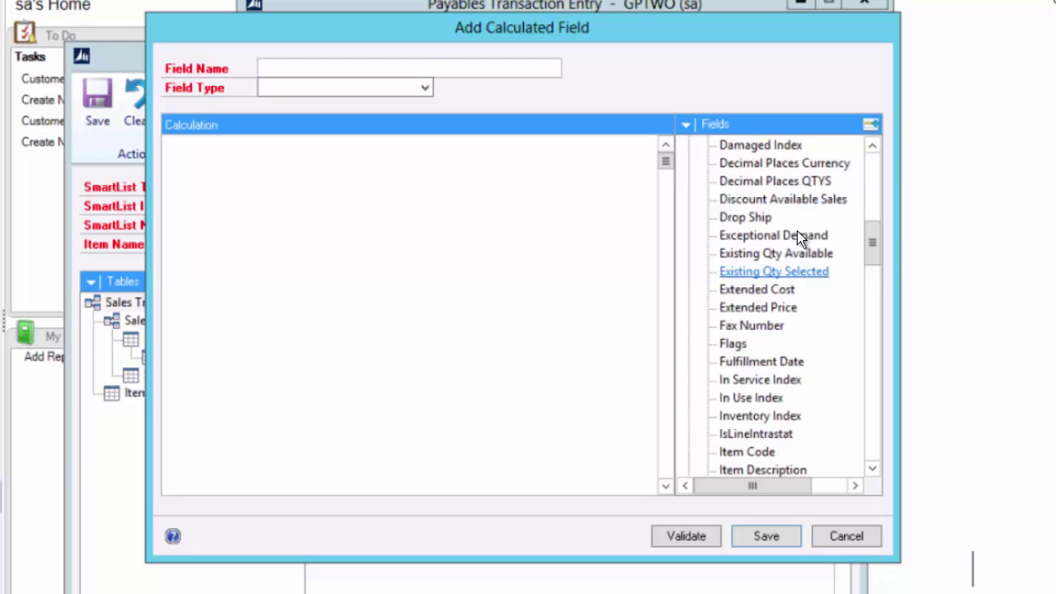
pyautogui.click(773, 306)
pyautogui.doubleClick(773, 306)
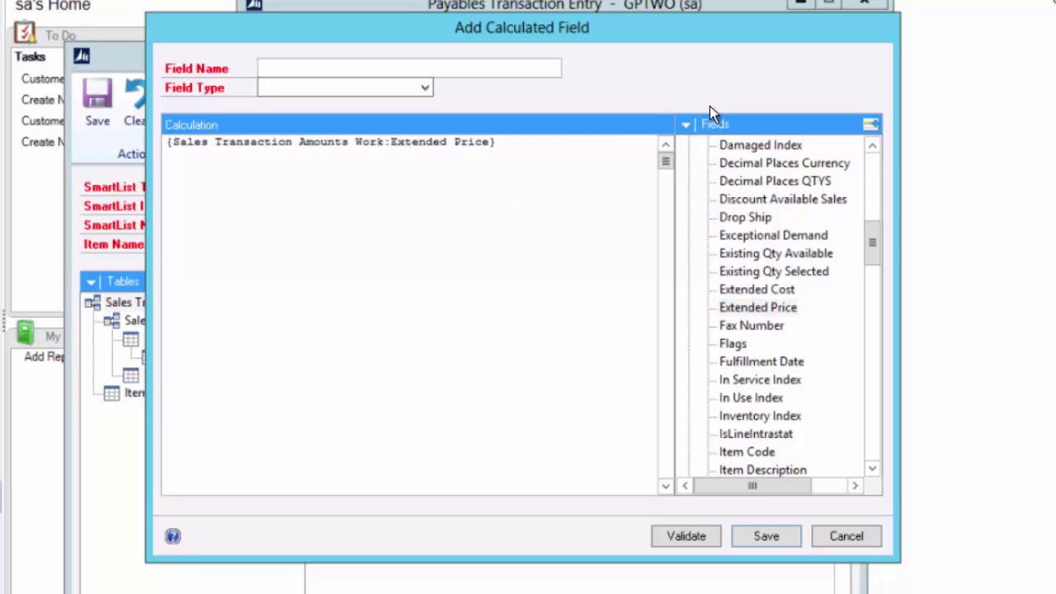
# Step: Complete the calculation by multiplying Extended Price by .05 with the Multiply arithmetic operator
pyautogui.click(686, 125)
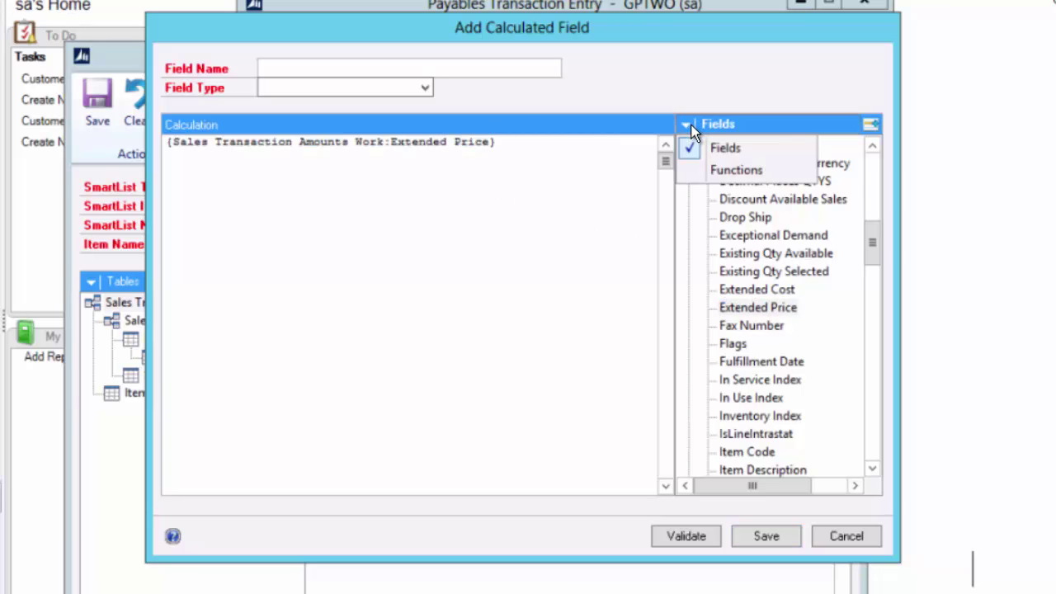
pyautogui.click(735, 170)
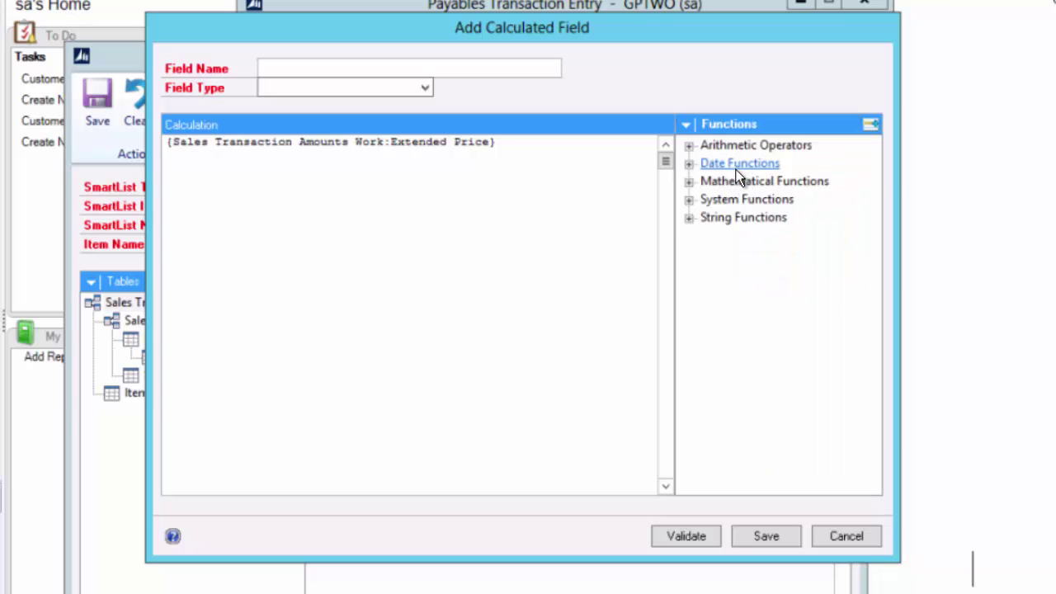
pyautogui.click(689, 145)
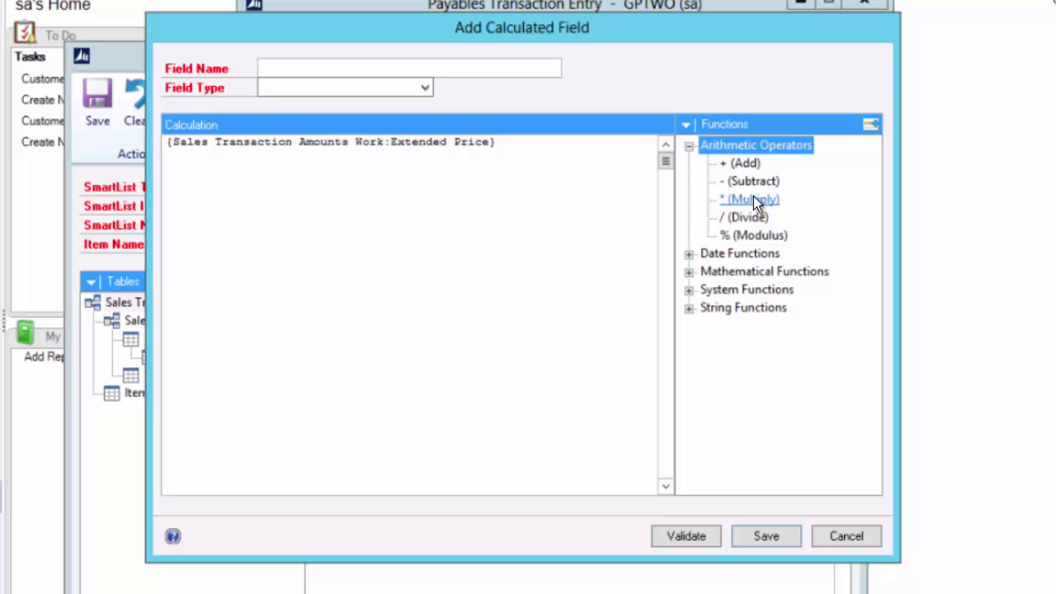
pyautogui.doubleClick(753, 199)
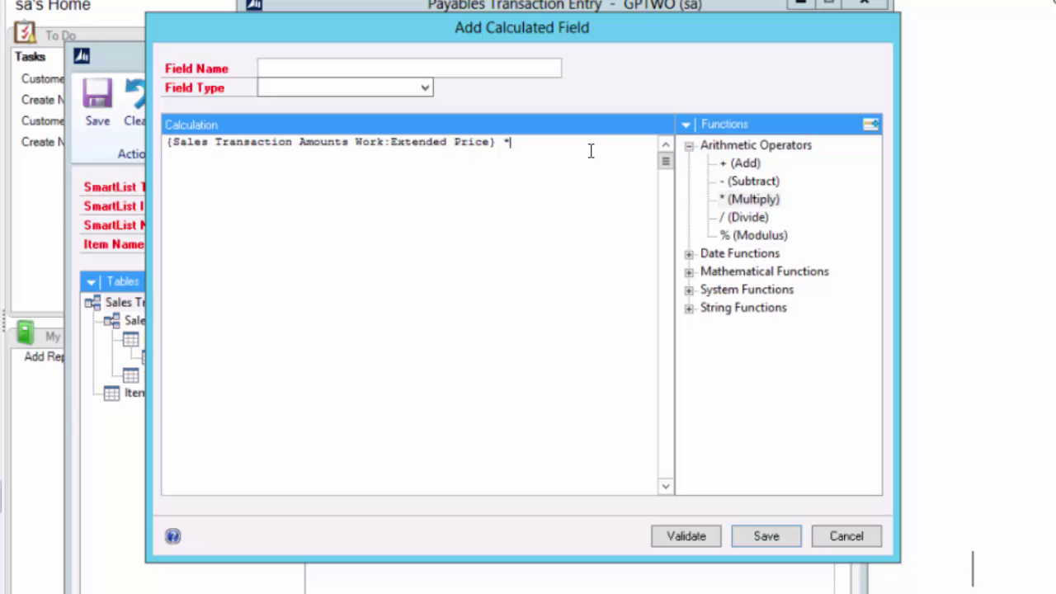
pyautogui.write('.05')
# Step: Name the calculated field Commission, set its field type to Currency, and save it to the Sales Line Items SmartList
pyautogui.write('Commission')
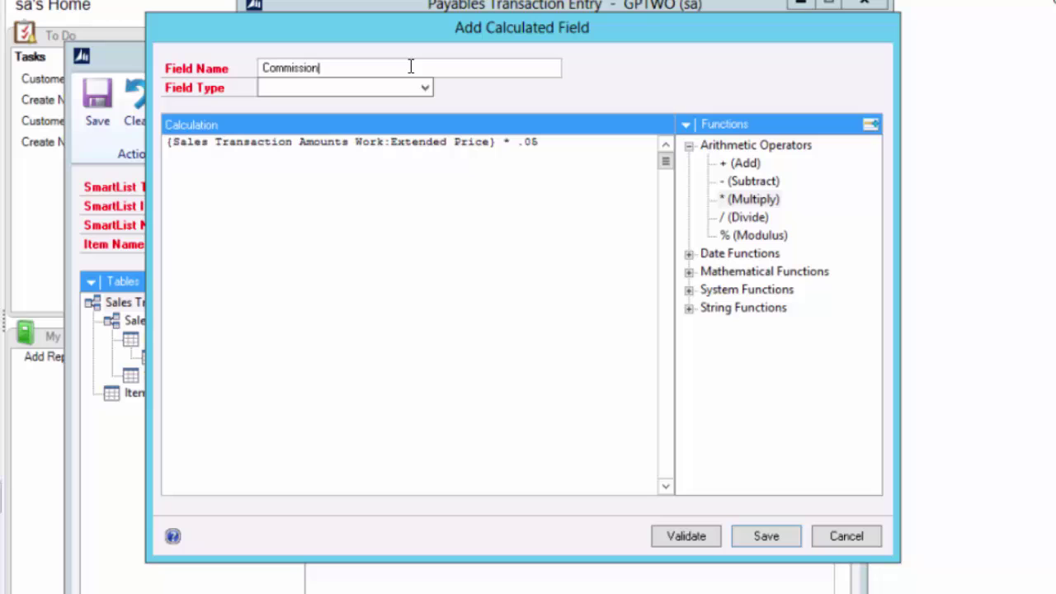
pyautogui.press('Tab')
pyautogui.hotkey('alt', 'Down')
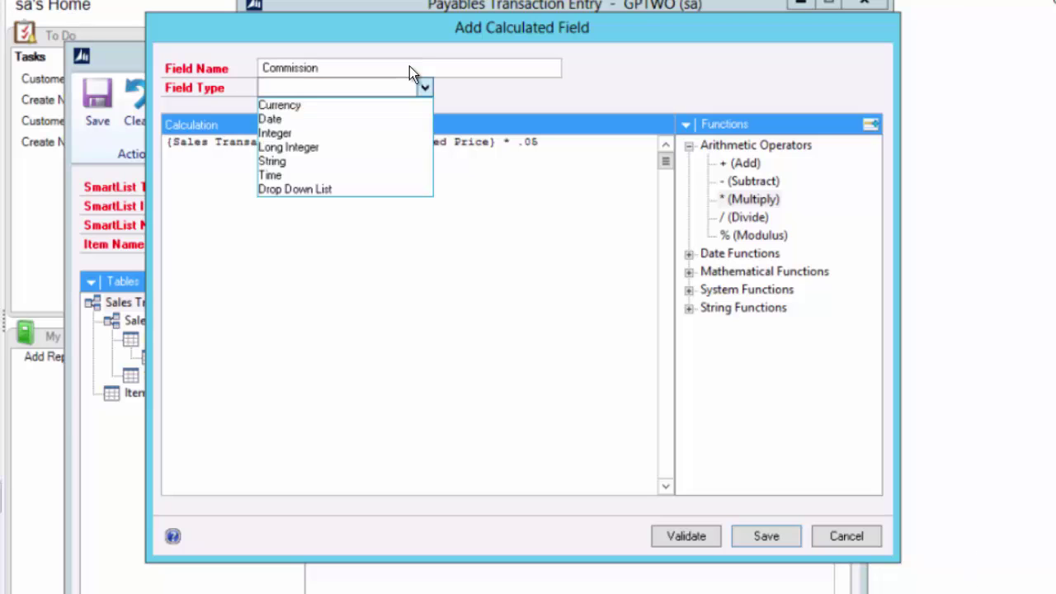
pyautogui.press('Down')
pyautogui.press('Return')
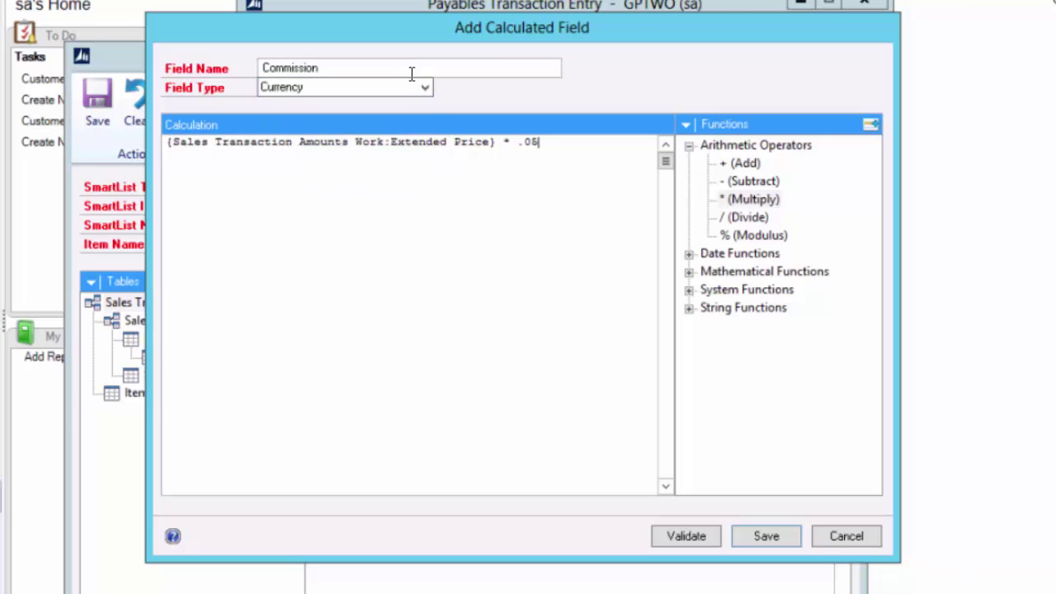
pyautogui.click(777, 536)
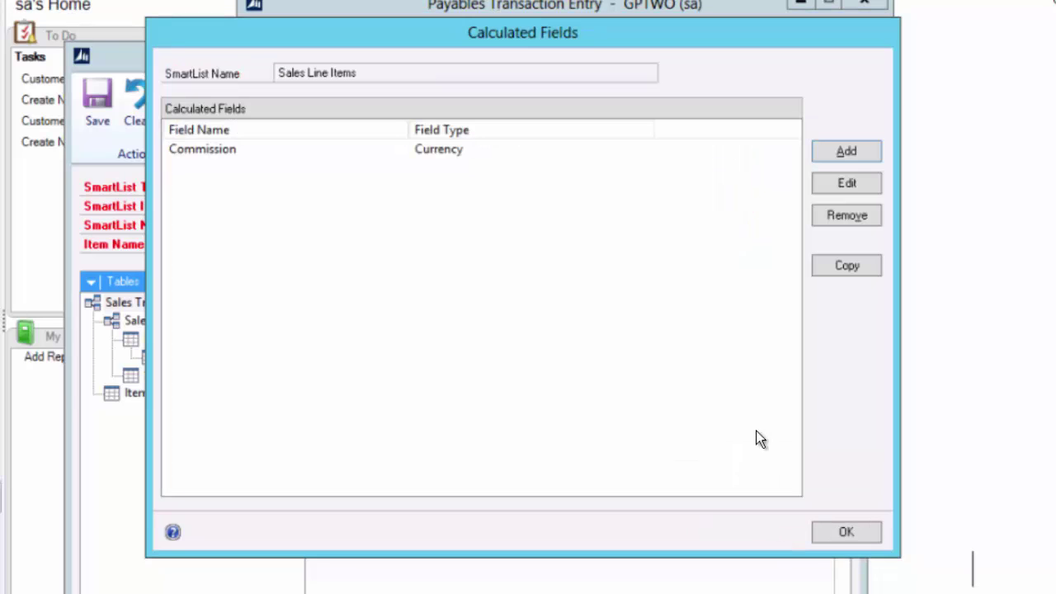
pyautogui.click(862, 539)
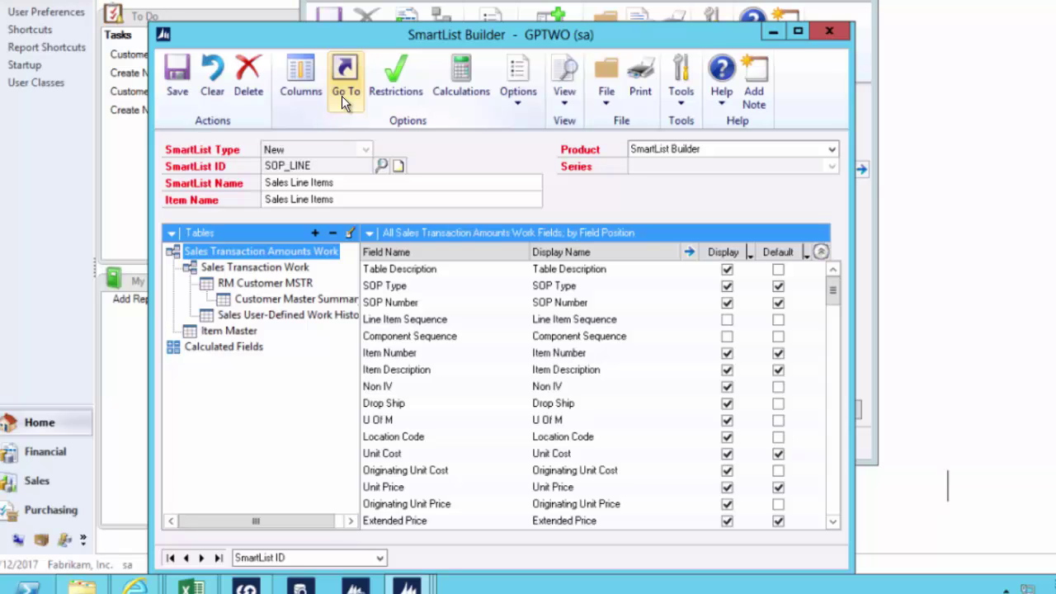
# Step: Examine the Go To entries of the Sales Line Items SmartList and the Go To types available to add
pyautogui.click(342, 100)
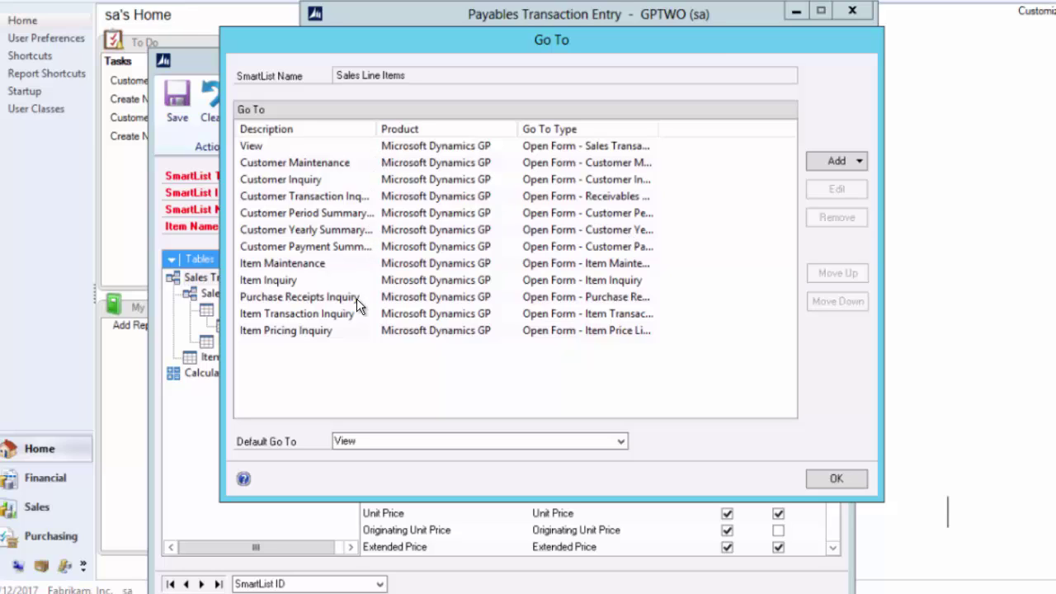
pyautogui.click(309, 330)
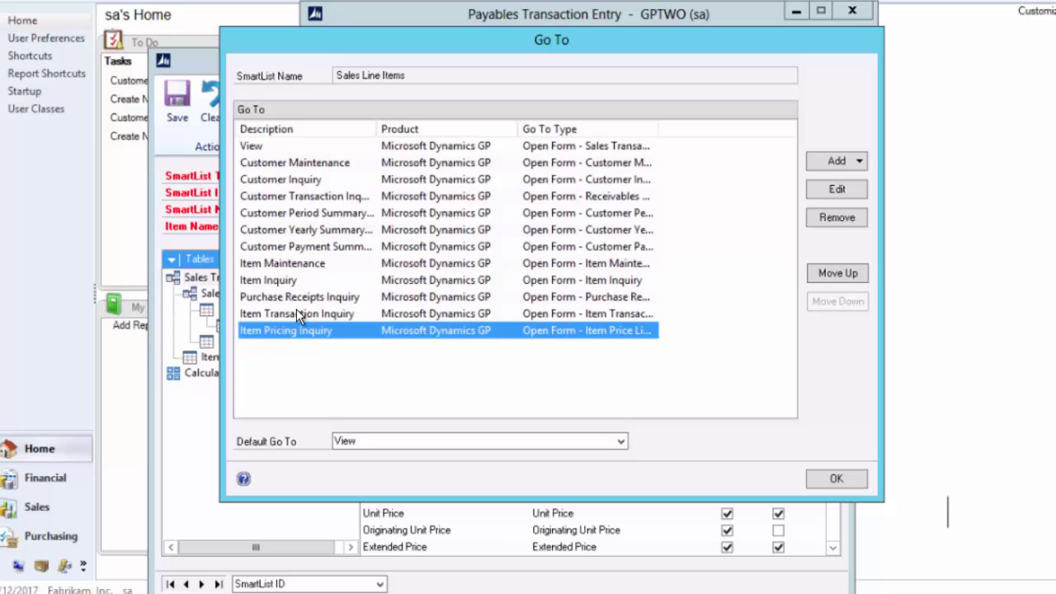
pyautogui.click(288, 281)
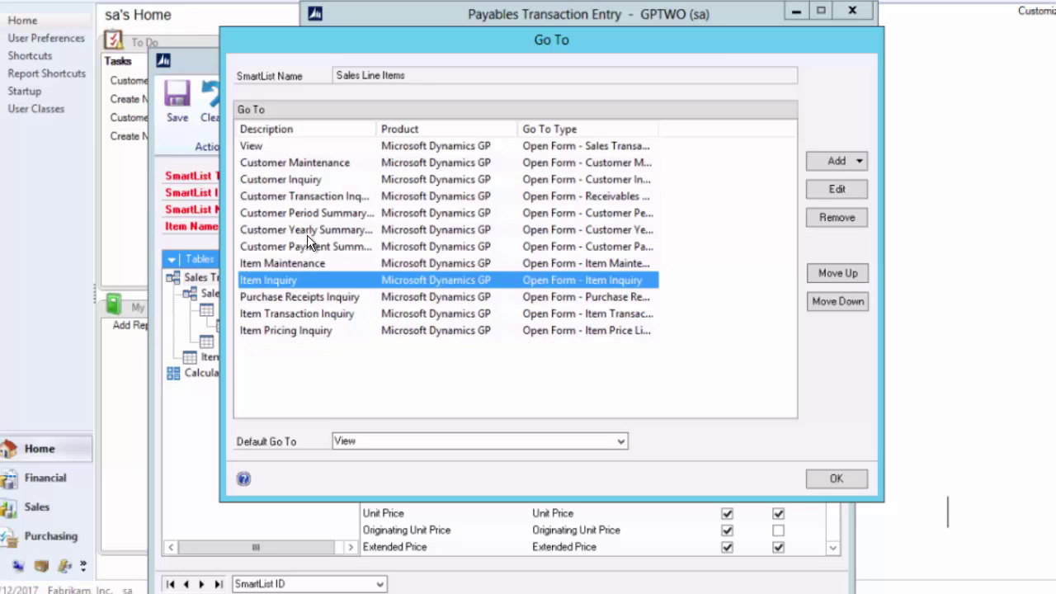
pyautogui.click(307, 231)
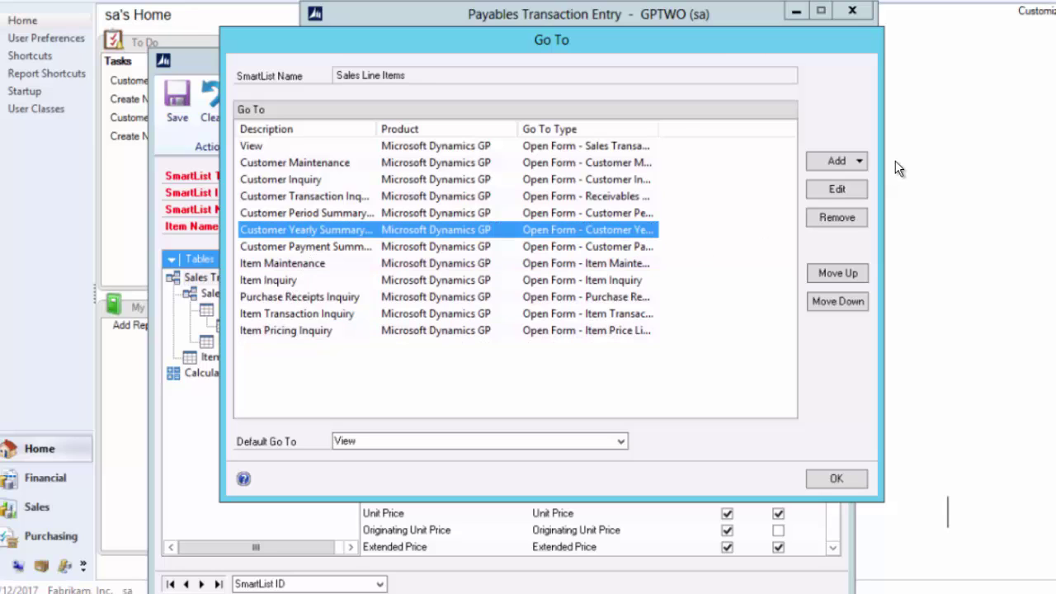
pyautogui.click(854, 160)
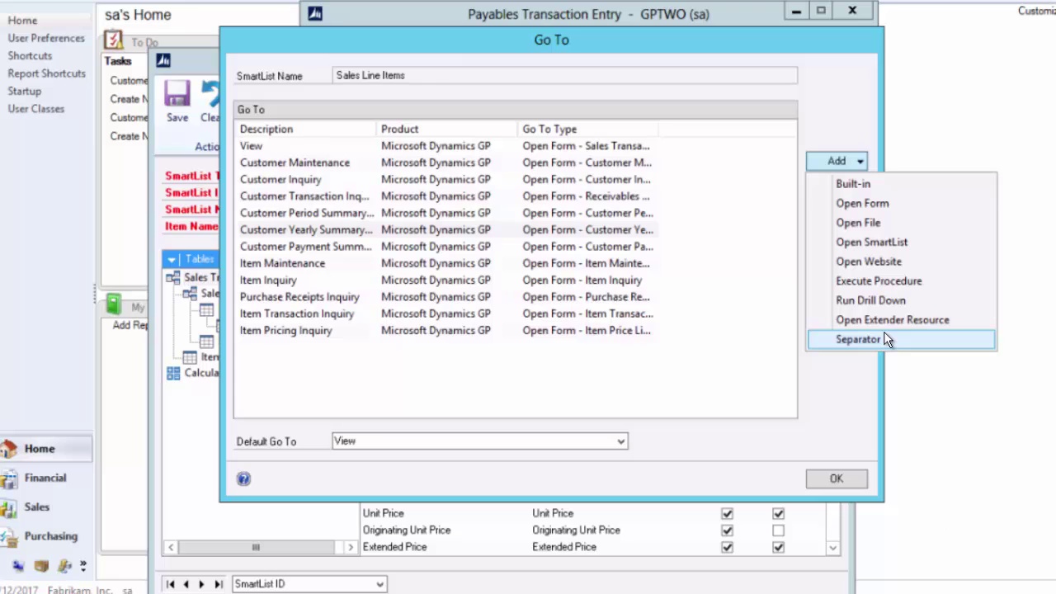
pyautogui.click(813, 48)
pyautogui.click(836, 478)
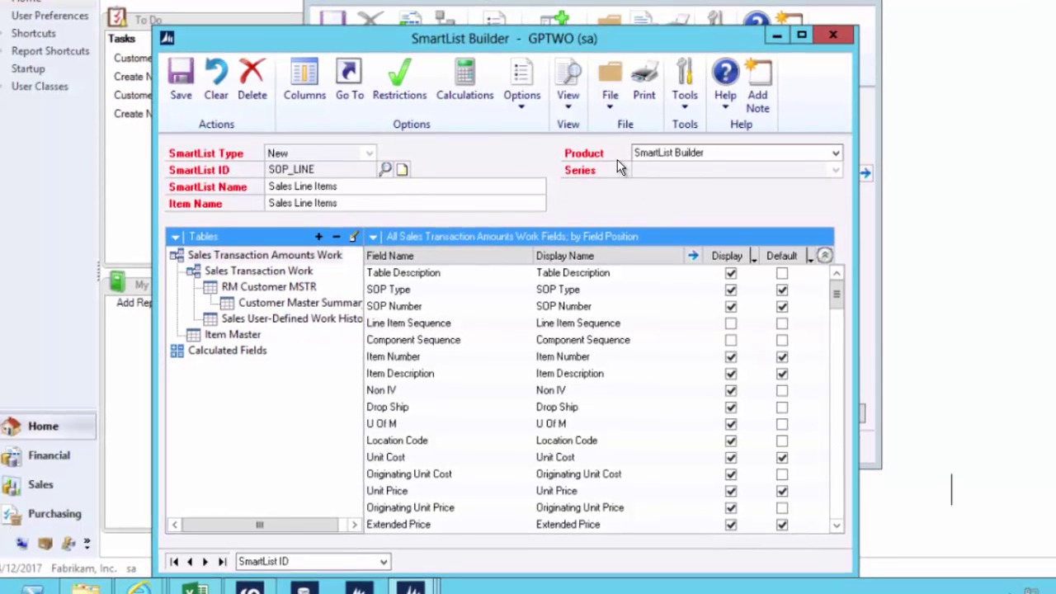
# Step: Examine the summary options of the Average Salary by Department SmartList (UPR_AVG_SAL_DEP) without changing them, and close the SmartList Builder window
pyautogui.click(388, 170)
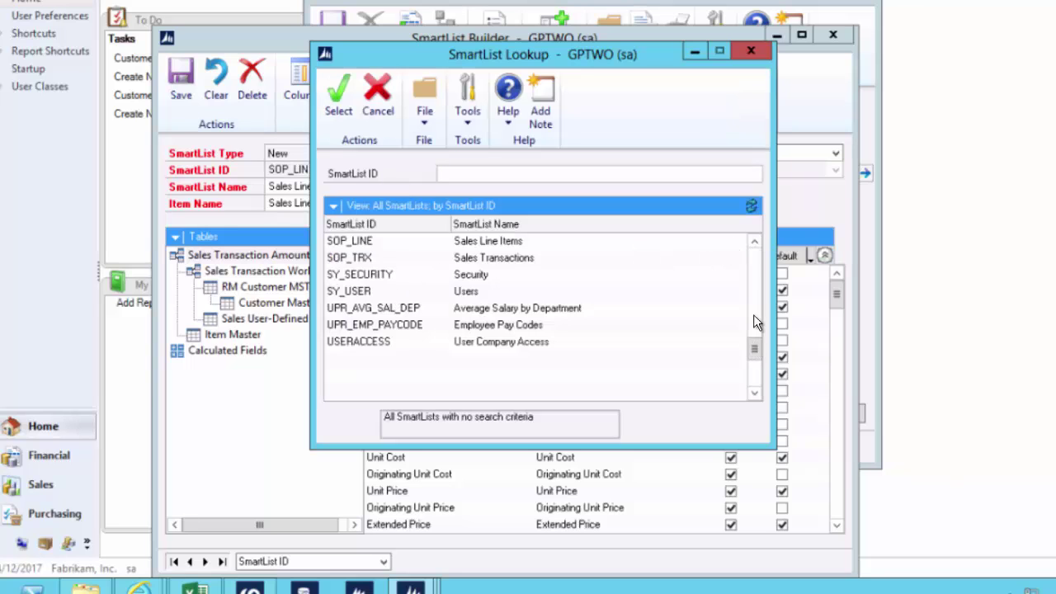
pyautogui.doubleClick(534, 310)
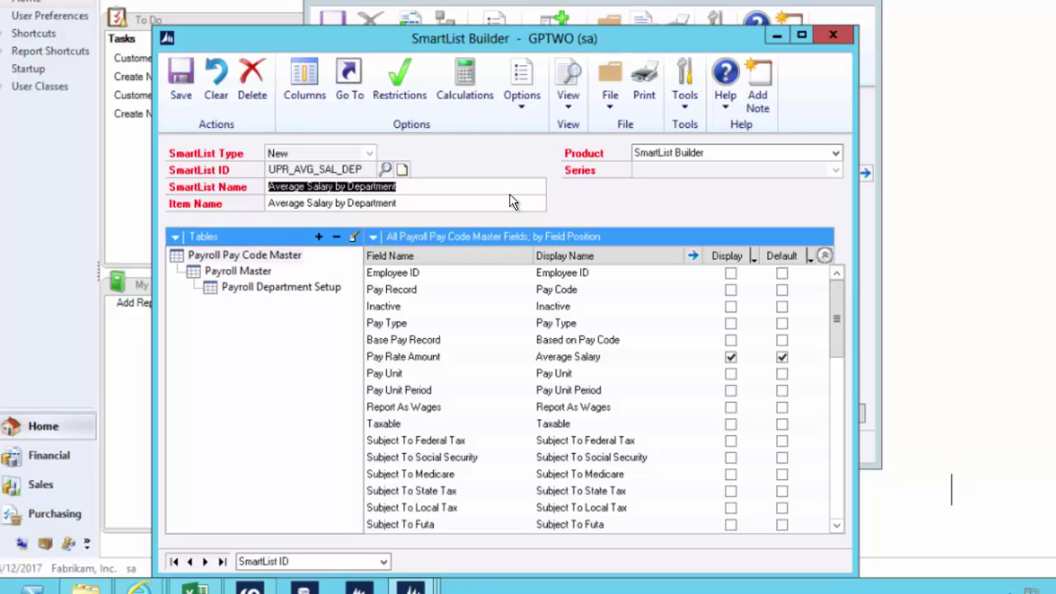
pyautogui.click(524, 106)
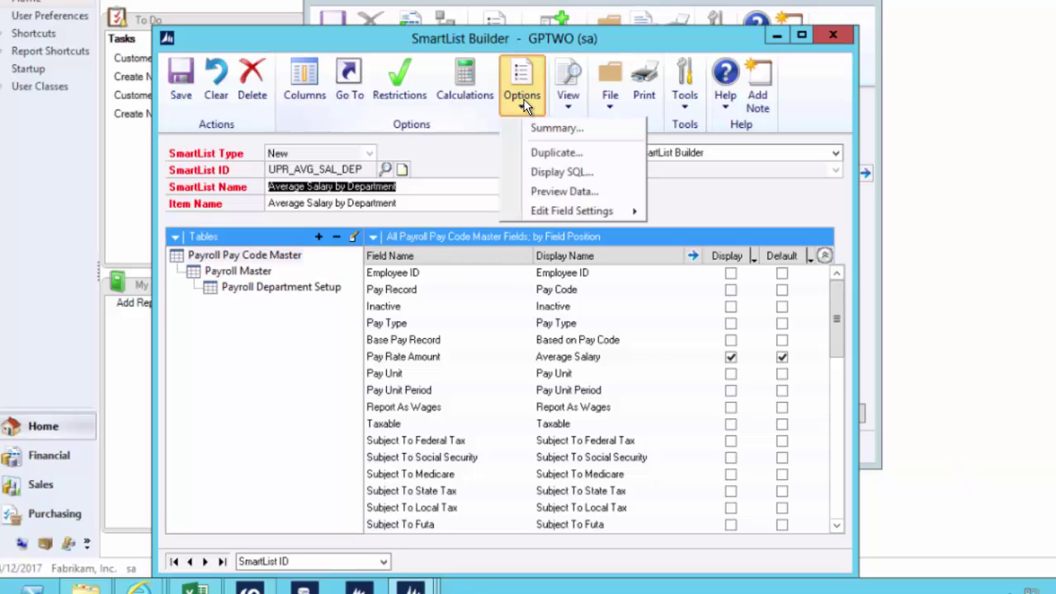
pyautogui.click(566, 128)
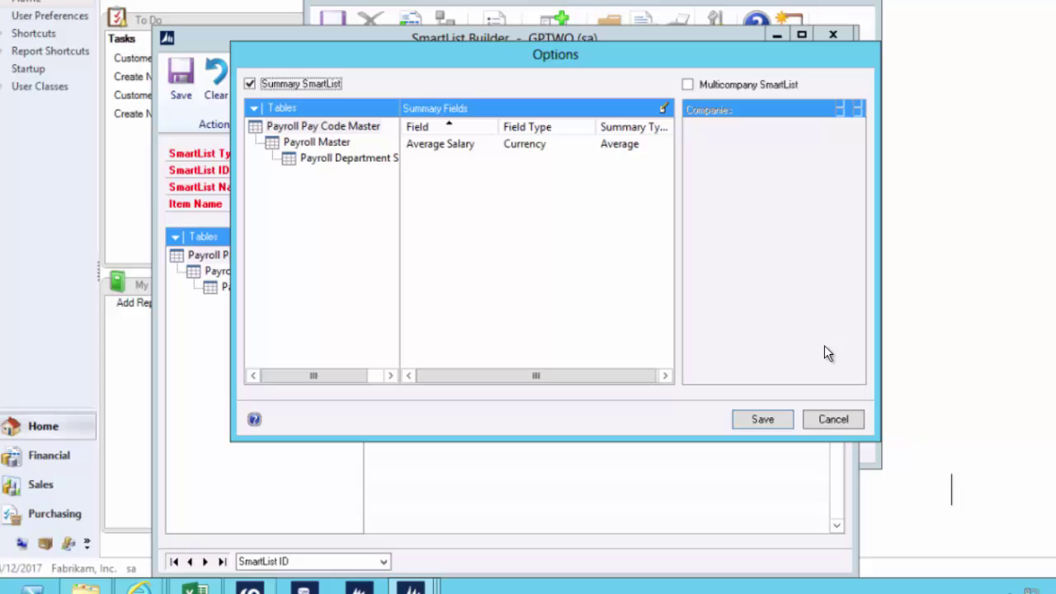
pyautogui.click(833, 420)
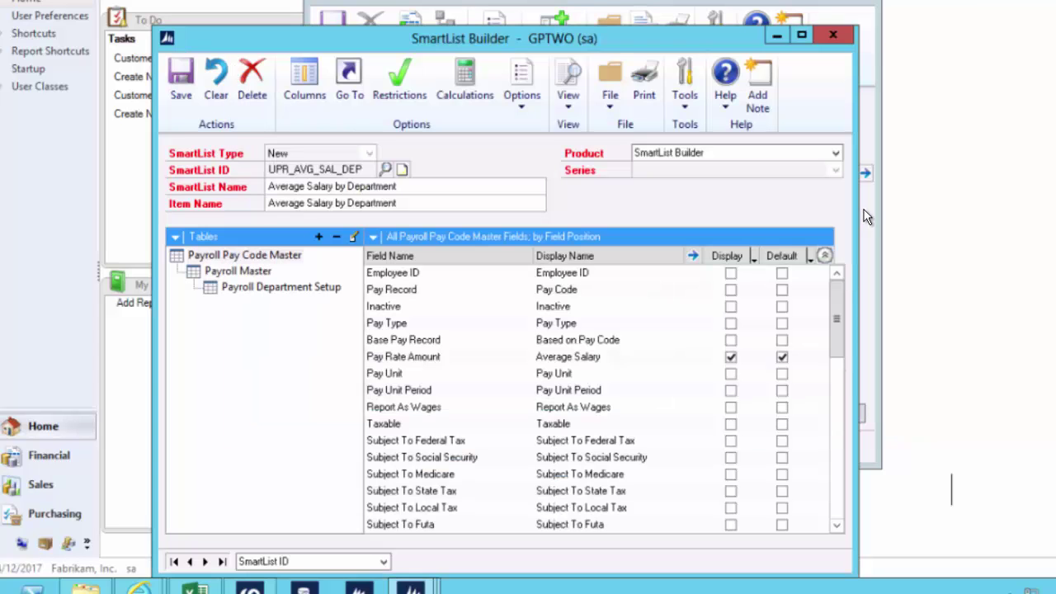
pyautogui.click(839, 35)
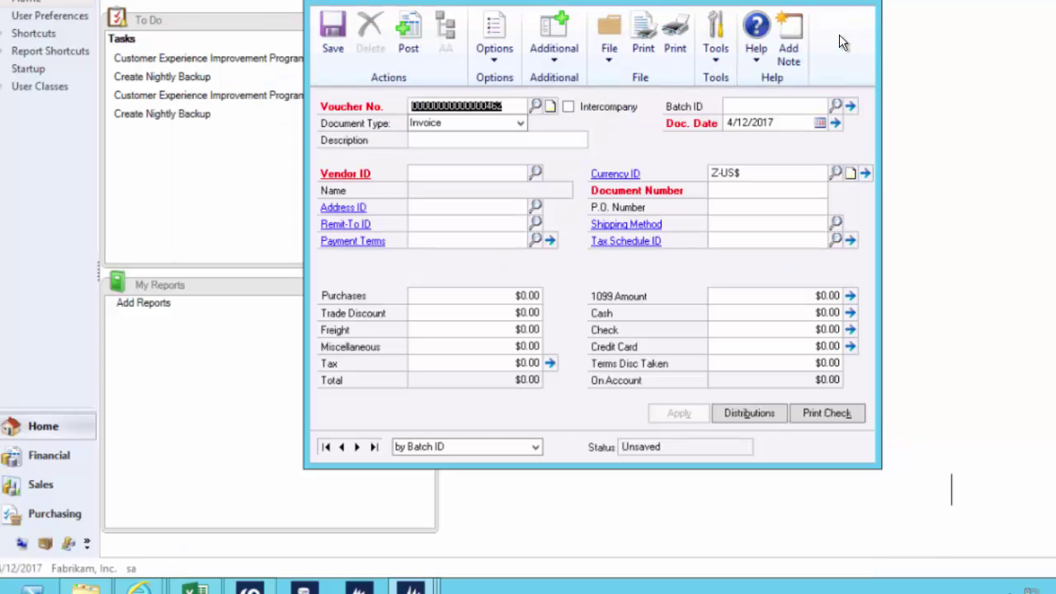